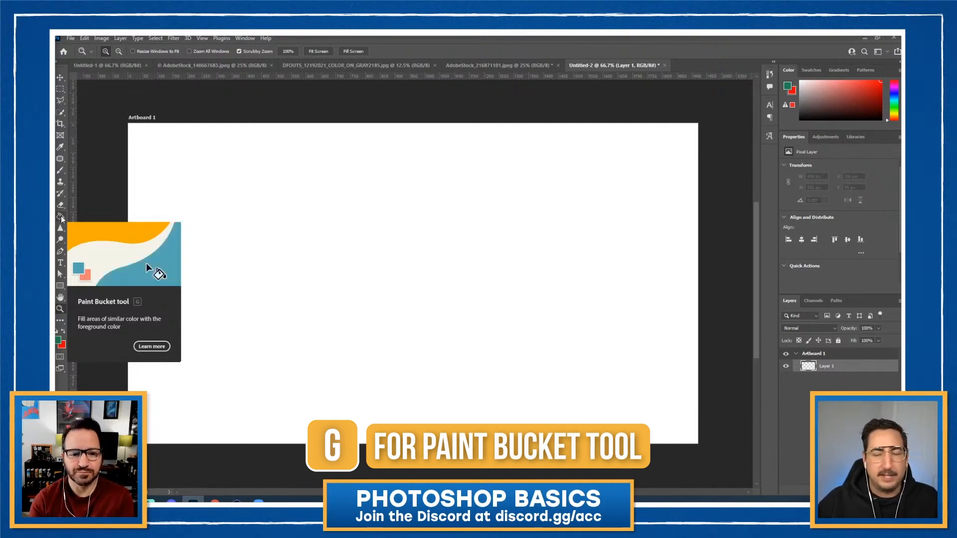
Fill Layer 1 with the green foreground color using the Paint Bucket tool
left_click(60, 218)
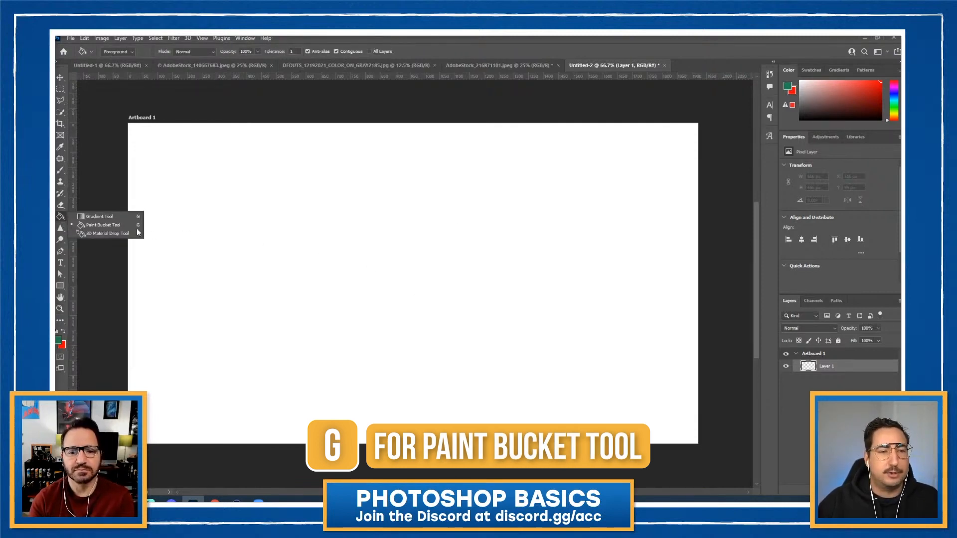
left_click(122, 226)
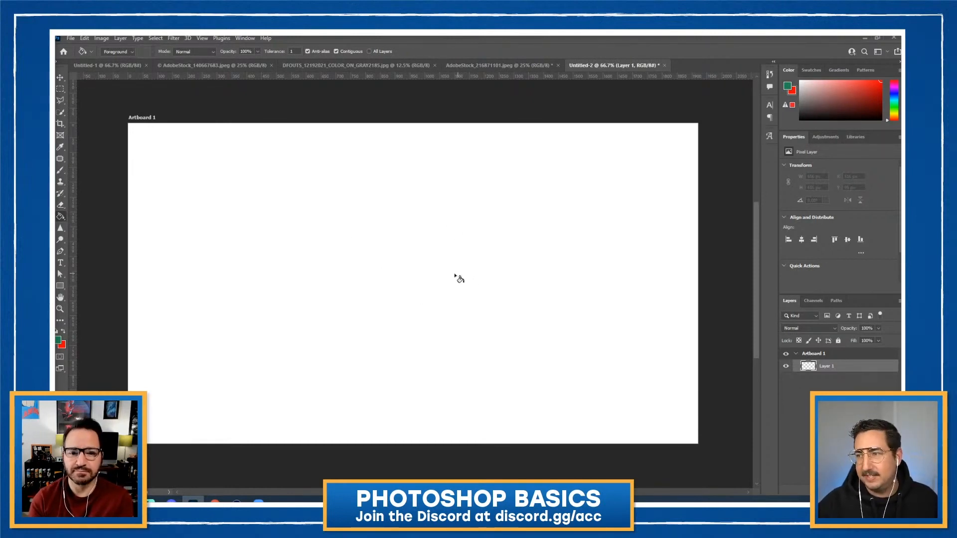
left_click(424, 261)
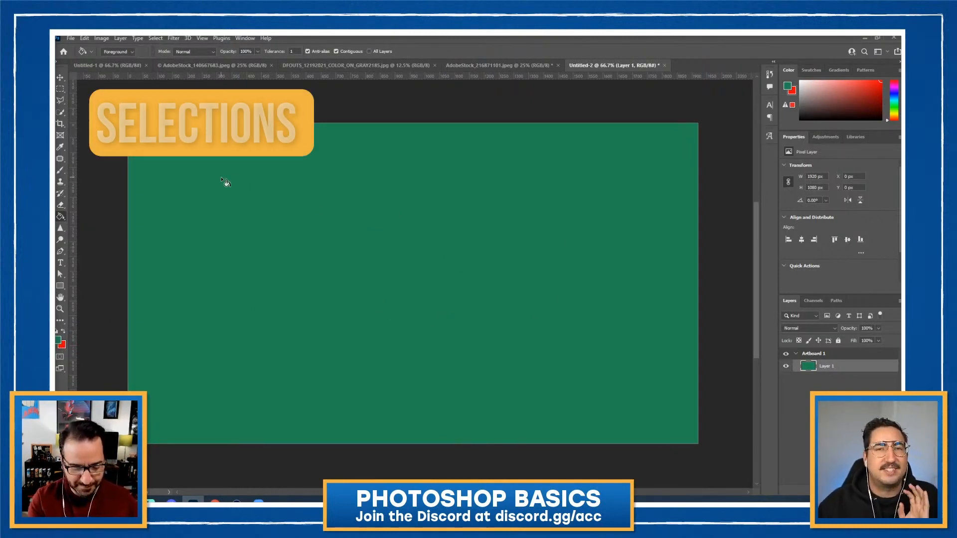
Make an elliptical marquee selection about 1819 px wide and 972 px high across most of the artboard
key("shift+m")
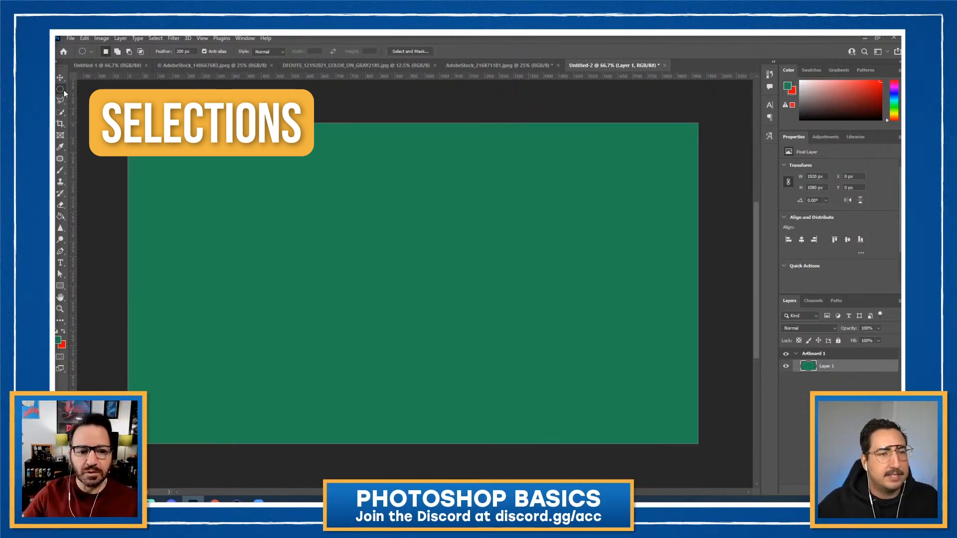
right_click(64, 91)
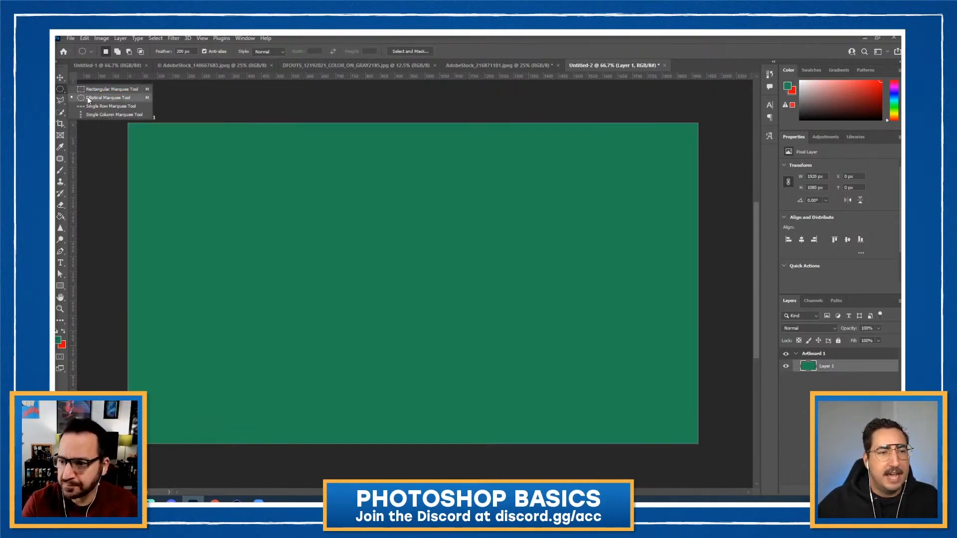
left_click(85, 87)
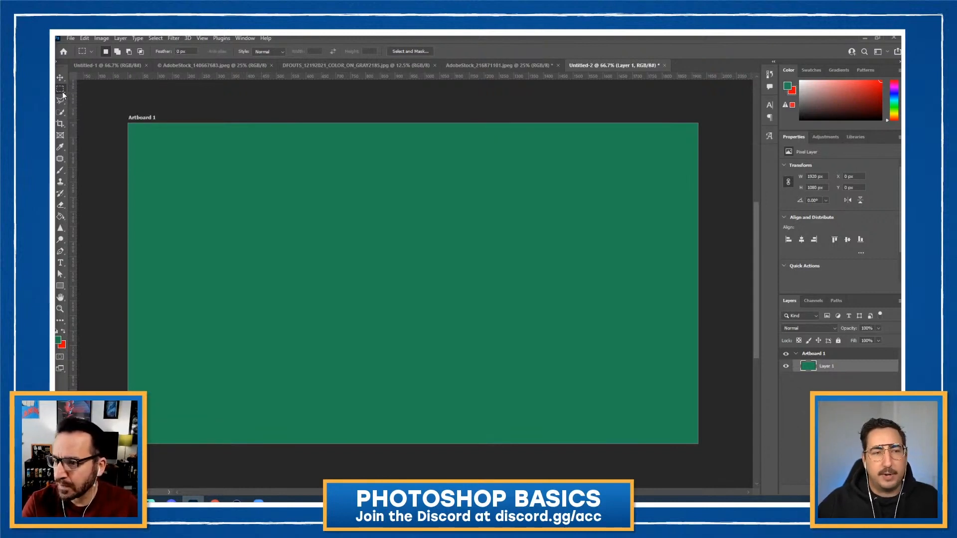
right_click(61, 88)
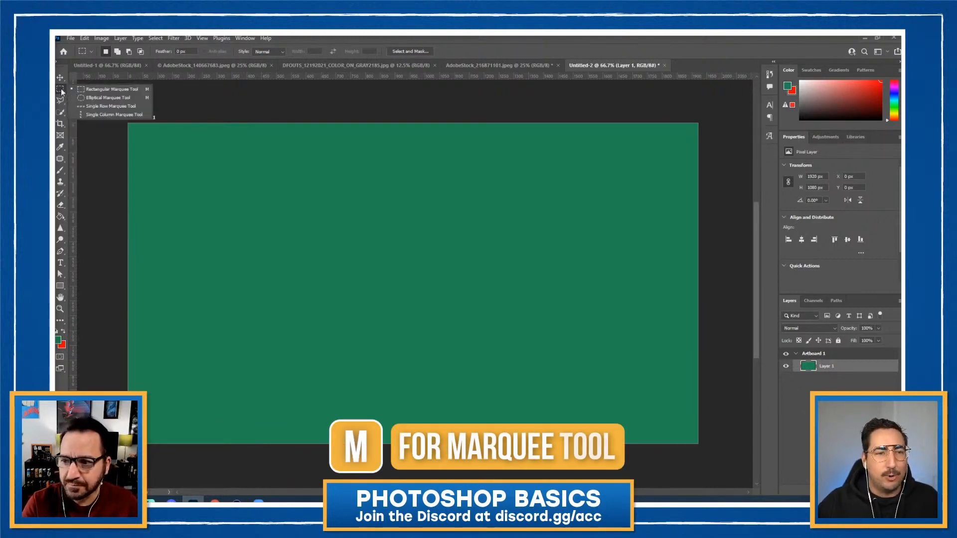
left_click(94, 97)
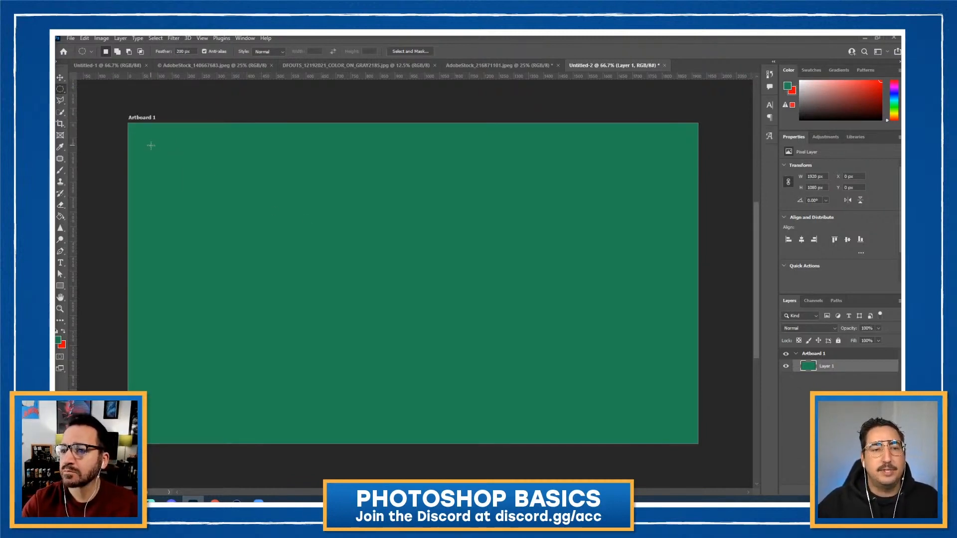
left_click_drag(150, 146, 675, 427)
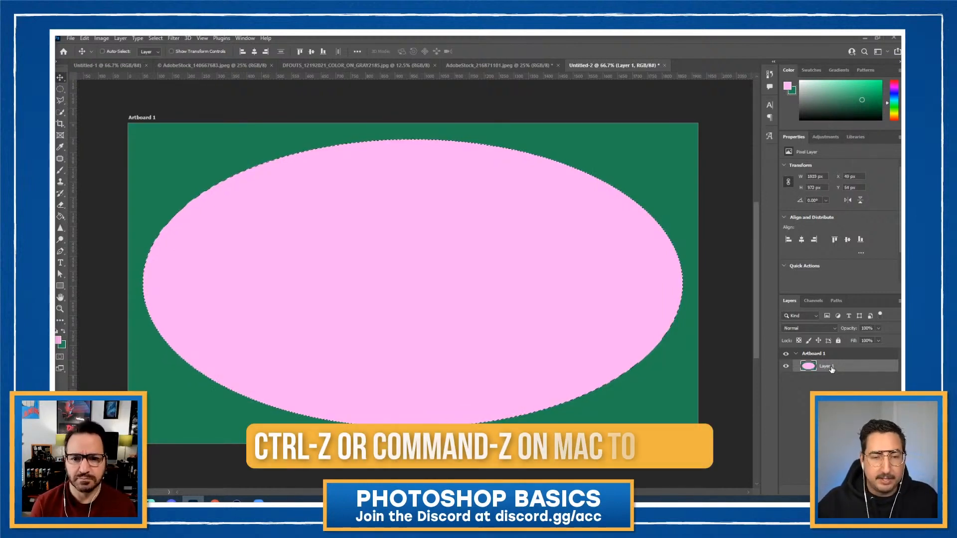
Undo the pink fill on Layer 1 and fill the elliptical selection with pink on a new layer instead
key("ctrl+z")
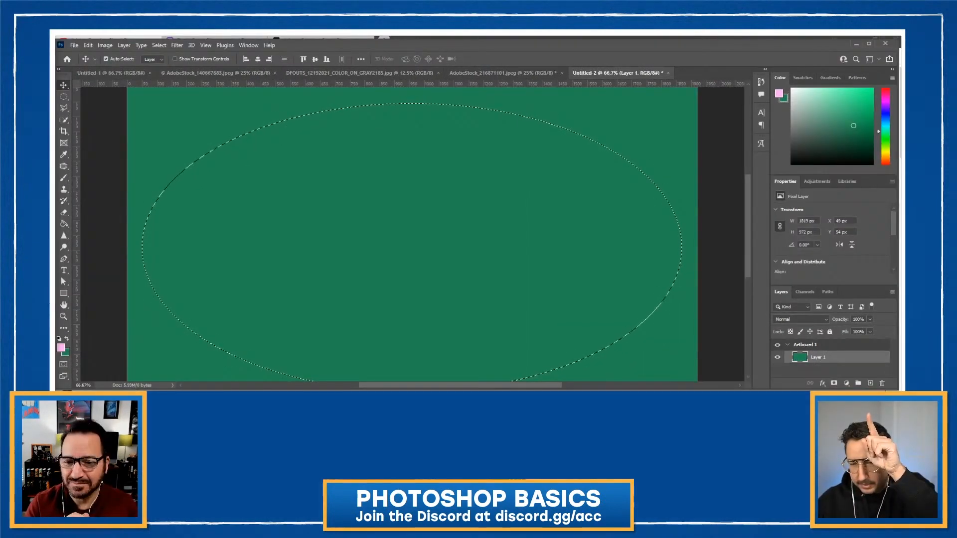
left_click(870, 384)
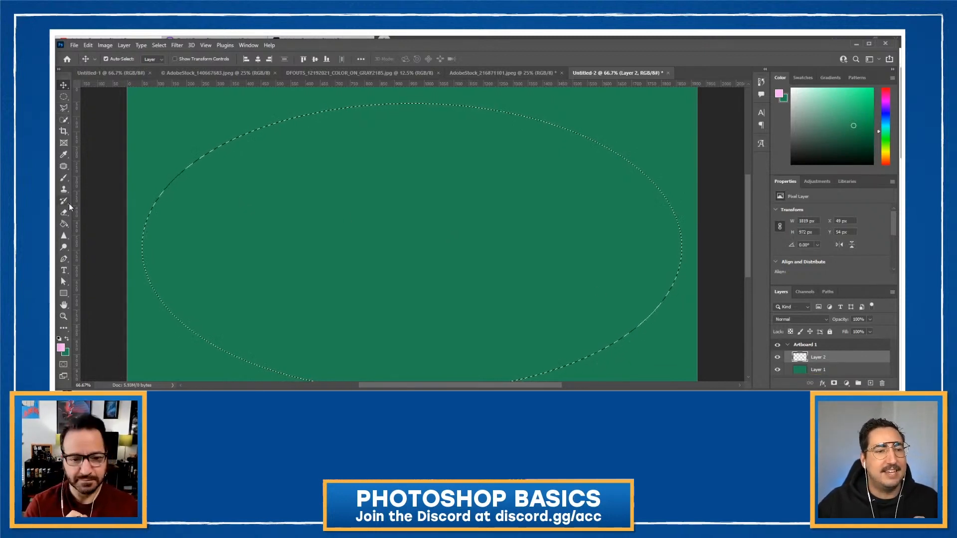
left_click(64, 225)
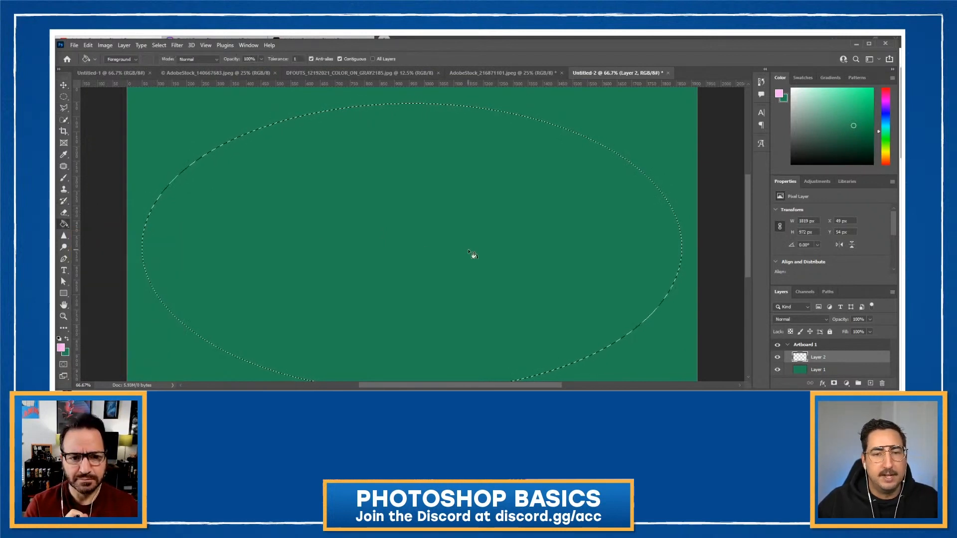
left_click(461, 204)
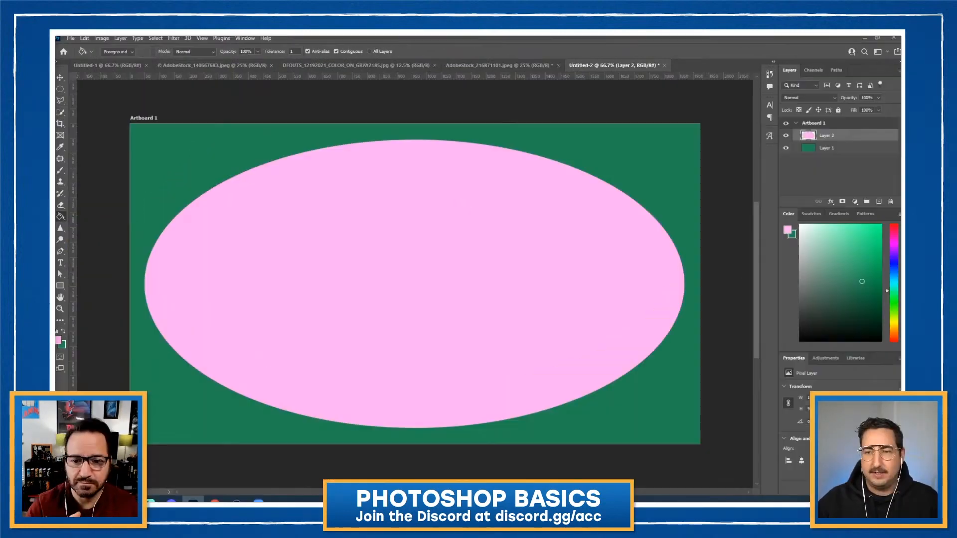
Move the pink ellipse around with the Move tool, undo a shift, and reposition it near the center of the artboard
key("v")
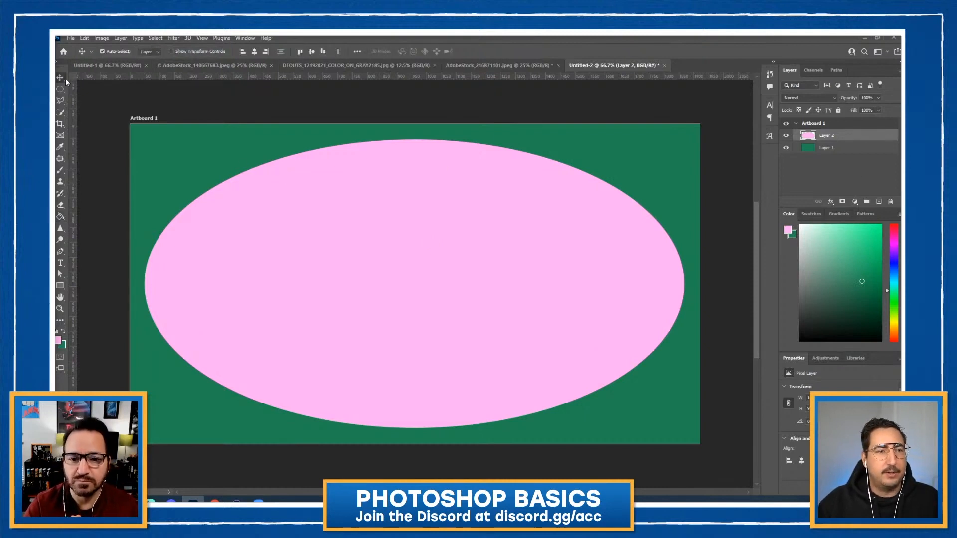
left_click_drag(412, 228, 437, 307)
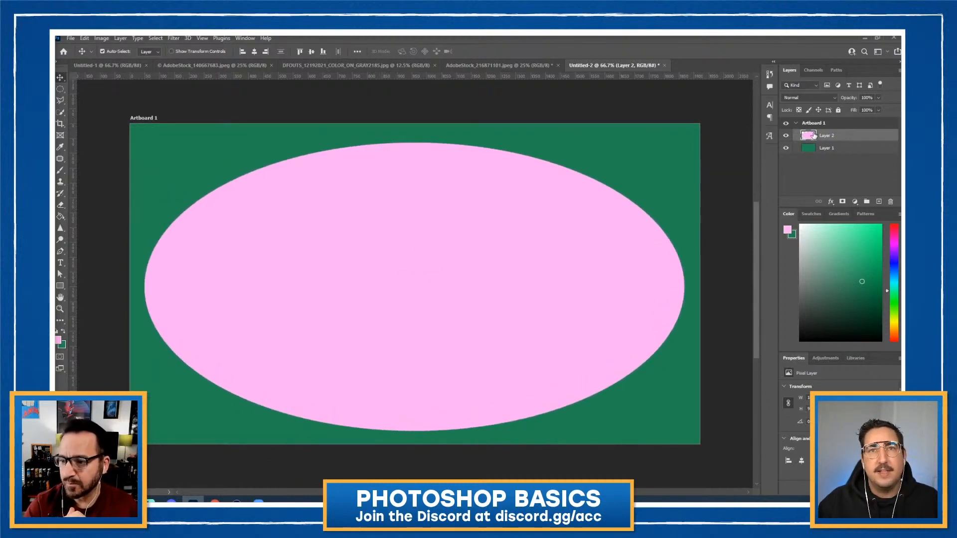
key("ctrl+z")
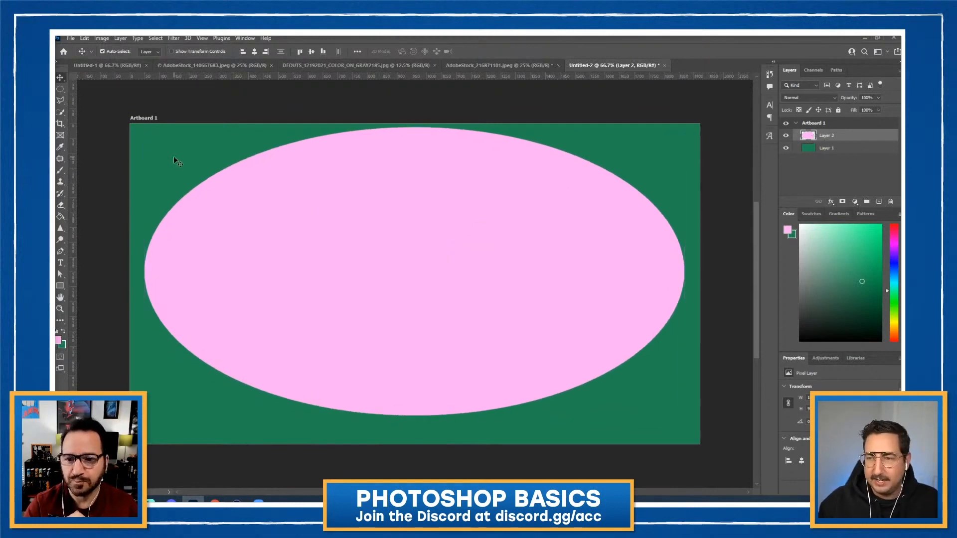
left_click_drag(357, 271, 358, 266)
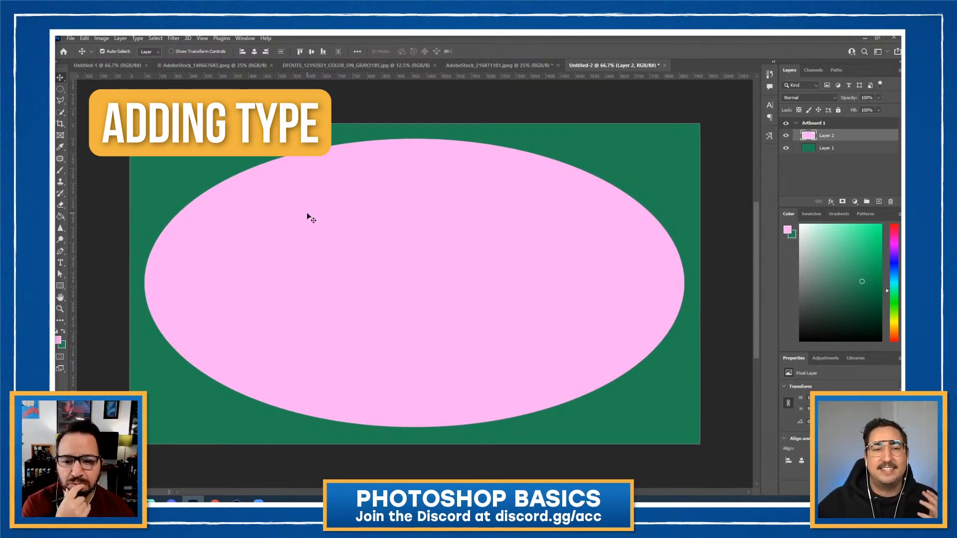
Add a horizontal type layer in the upper middle of the pink ellipse and set its font size to 60 pt
left_click(61, 263)
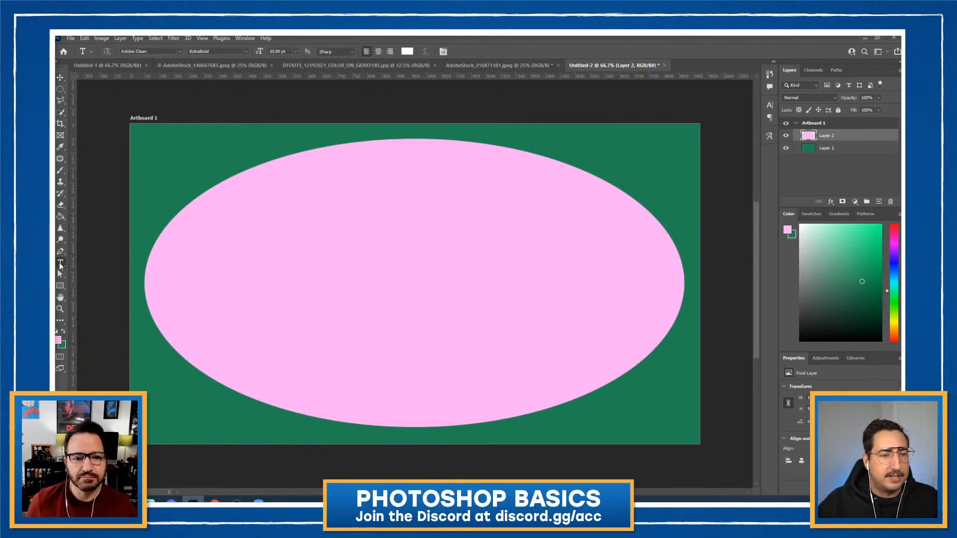
right_click(60, 265)
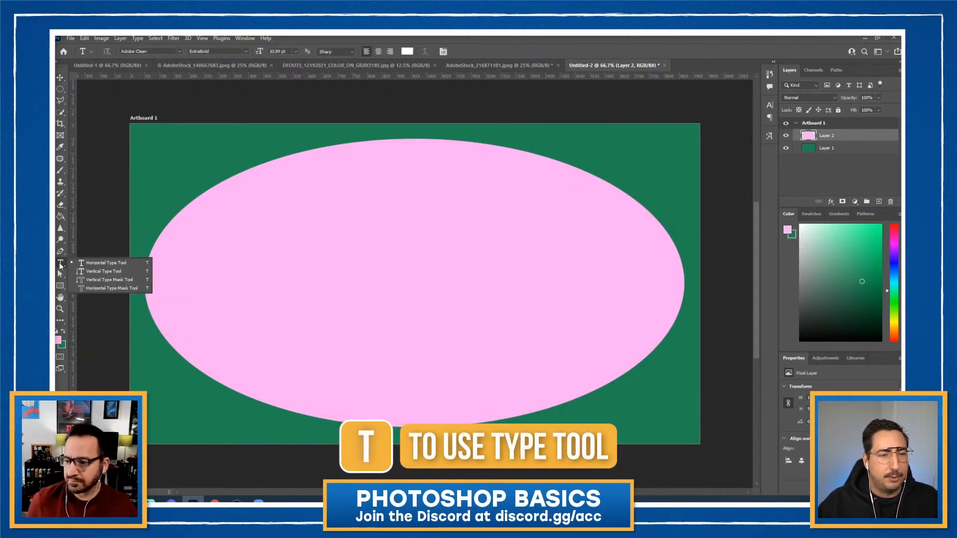
left_click(105, 263)
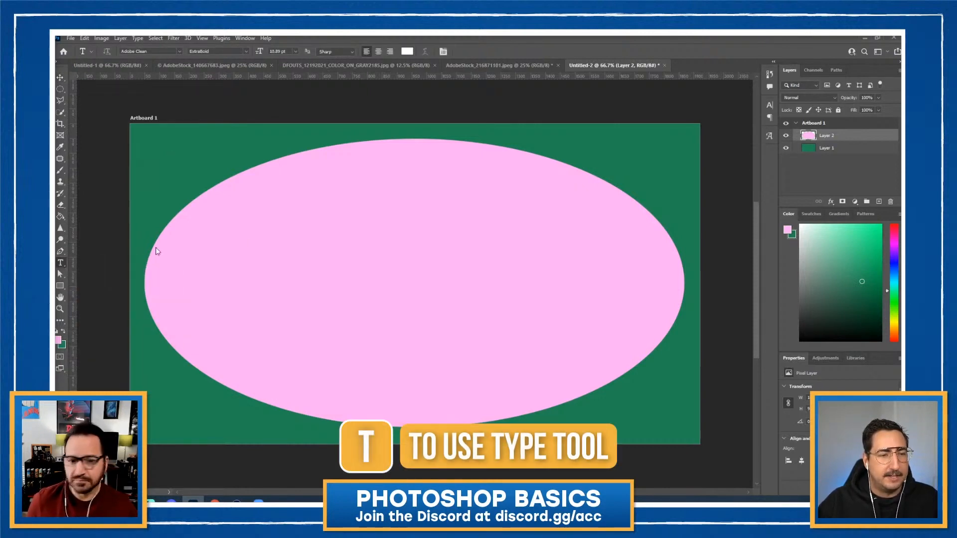
left_click(365, 221)
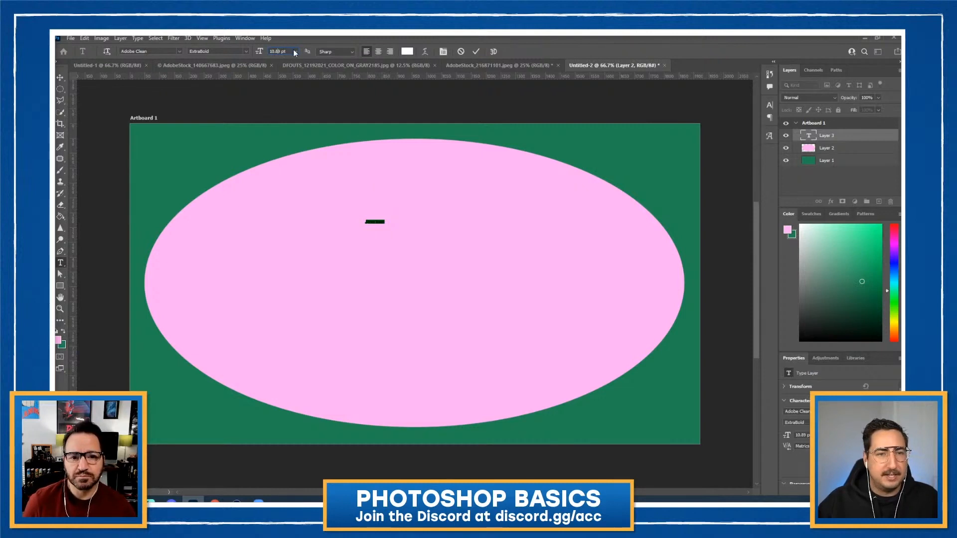
left_click(295, 52)
left_click(293, 160)
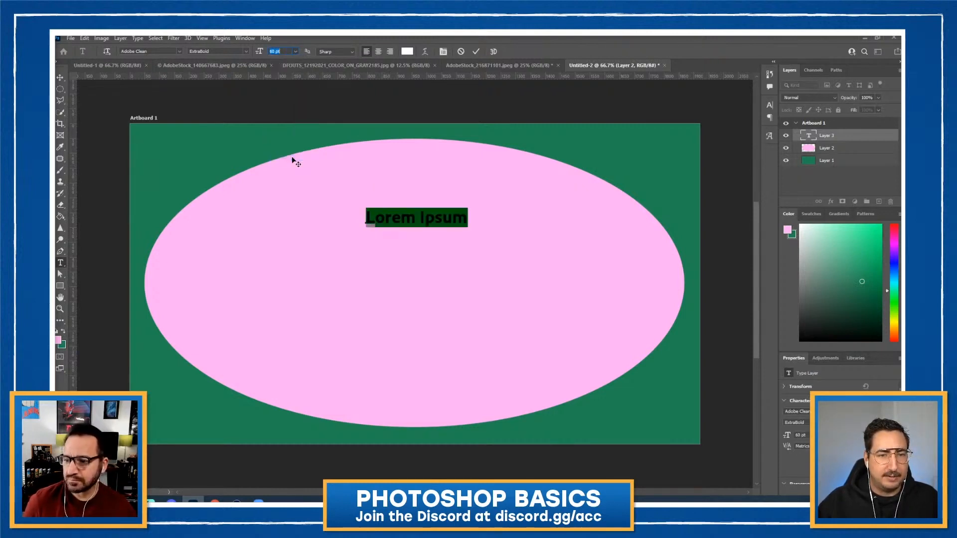
Replace the placeholder text with "Mythic Rescue Cafe", one word per line
left_click(435, 218)
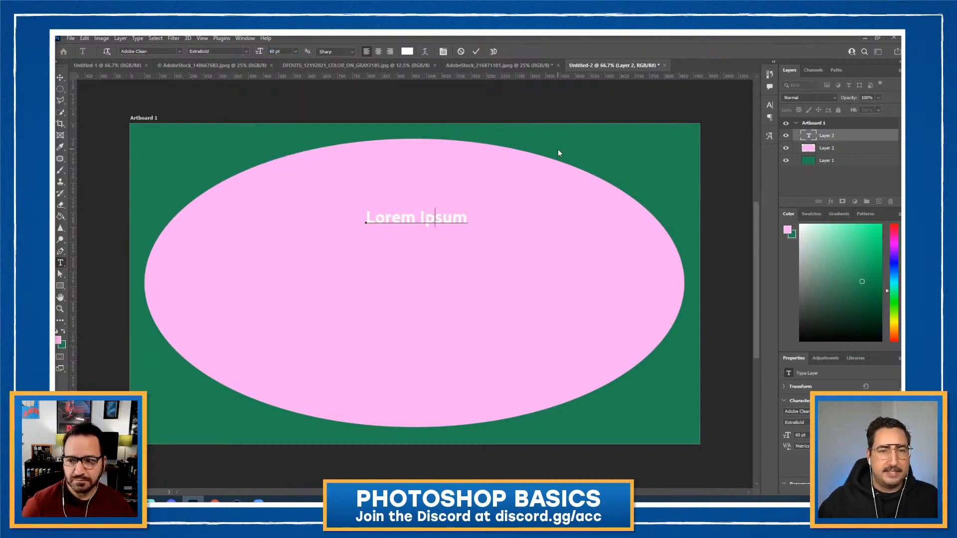
key("ctrl+a")
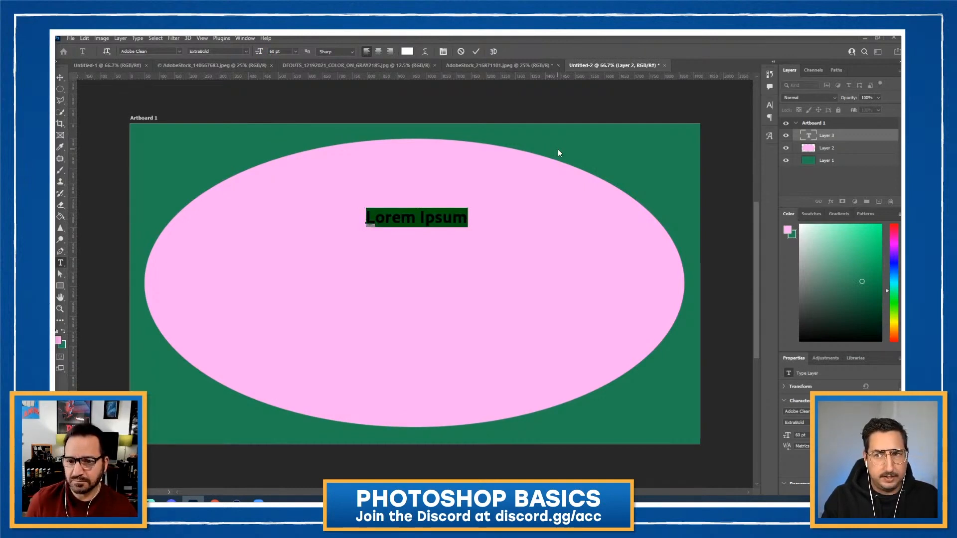
type("My")
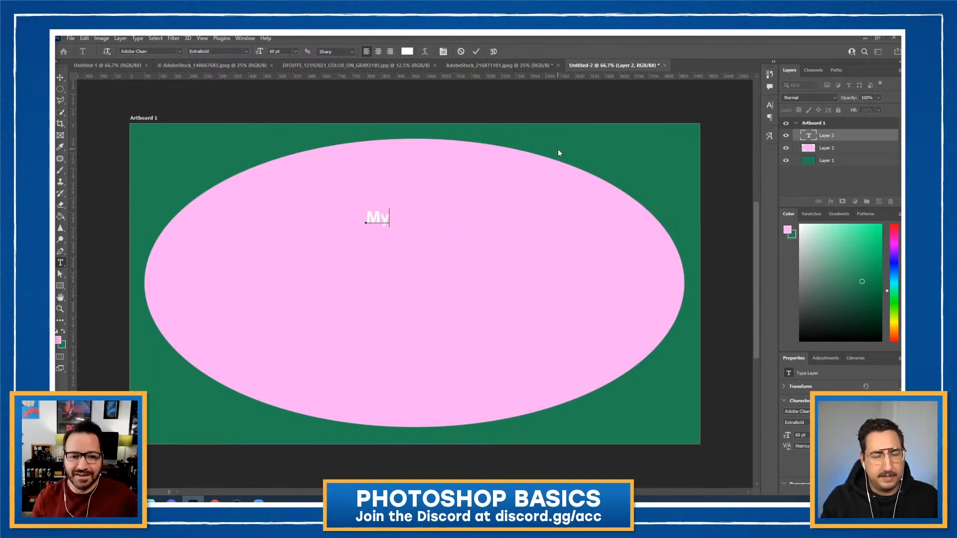
type("thicHeroes")
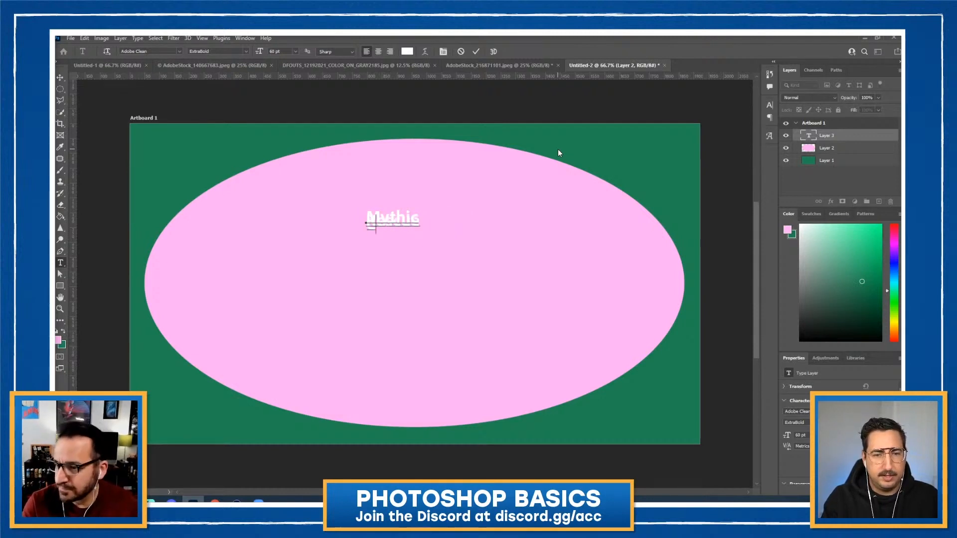
type("Cafe")
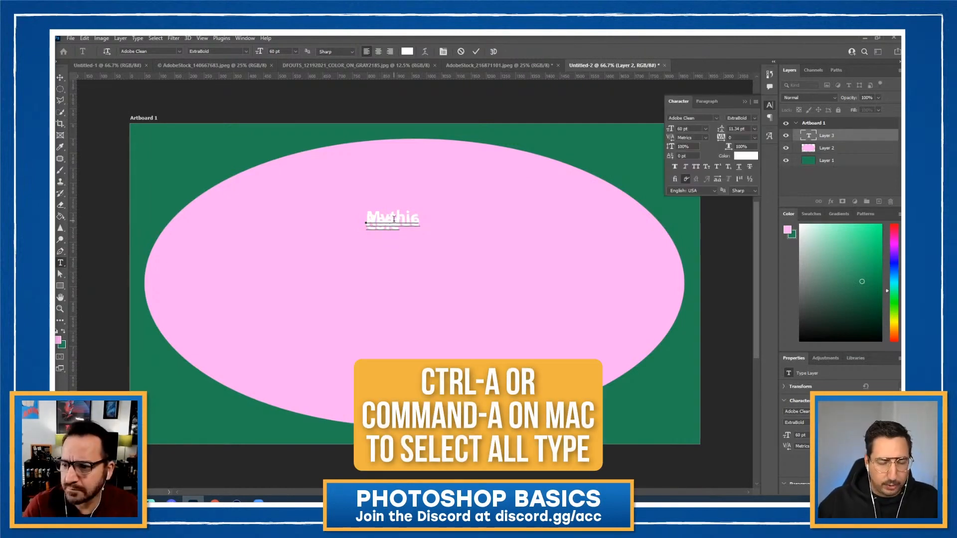
Set the leading of all the text to 72 pt, center-align the lines and finish text editing
key("ctrl+a")
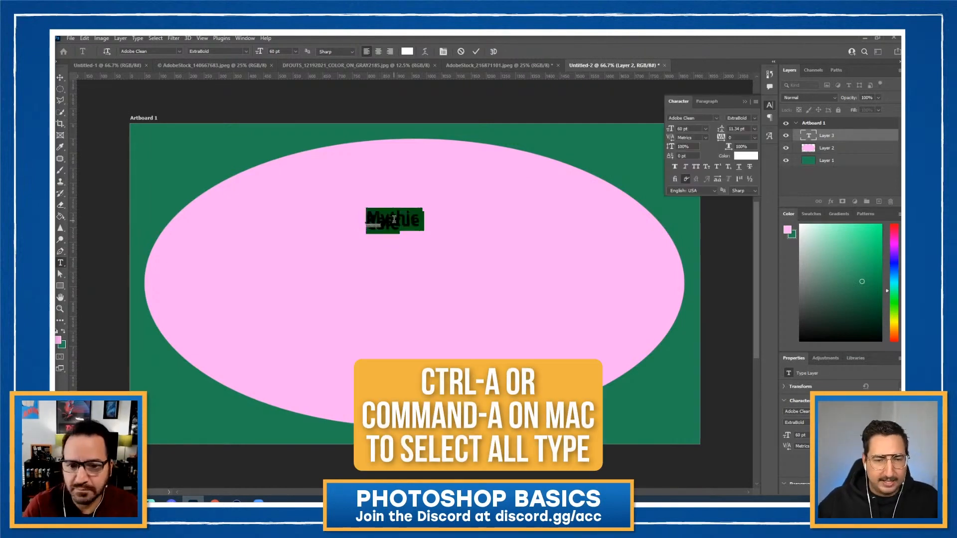
left_click(756, 132)
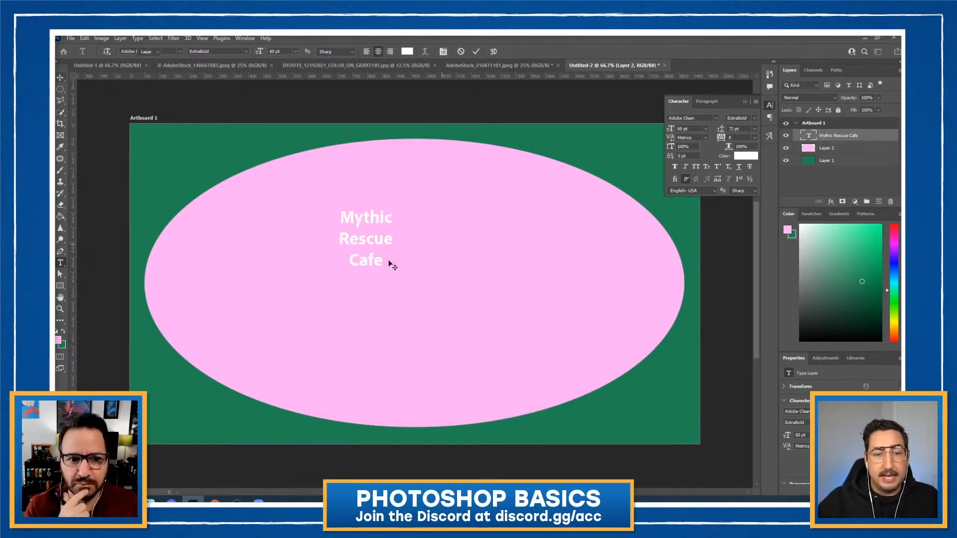
key("v")
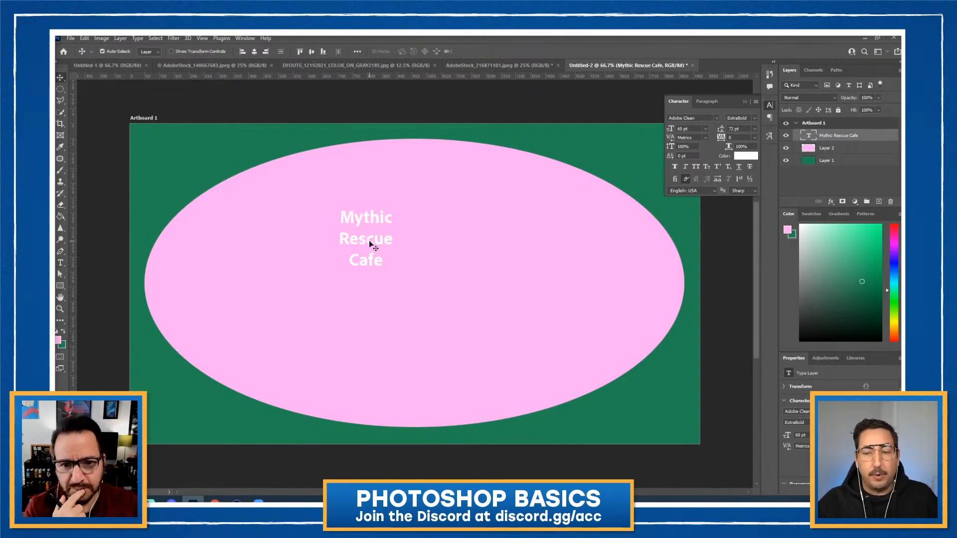
Enlarge the "Mythic Rescue Cafe" text to about 379% with Free Transform and move it toward the ellipse's center
left_click(85, 39)
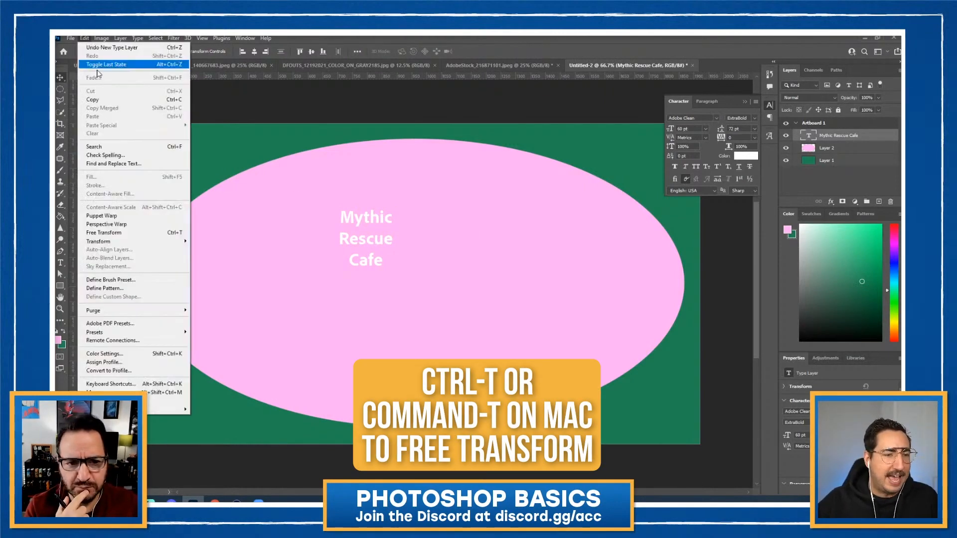
left_click(104, 233)
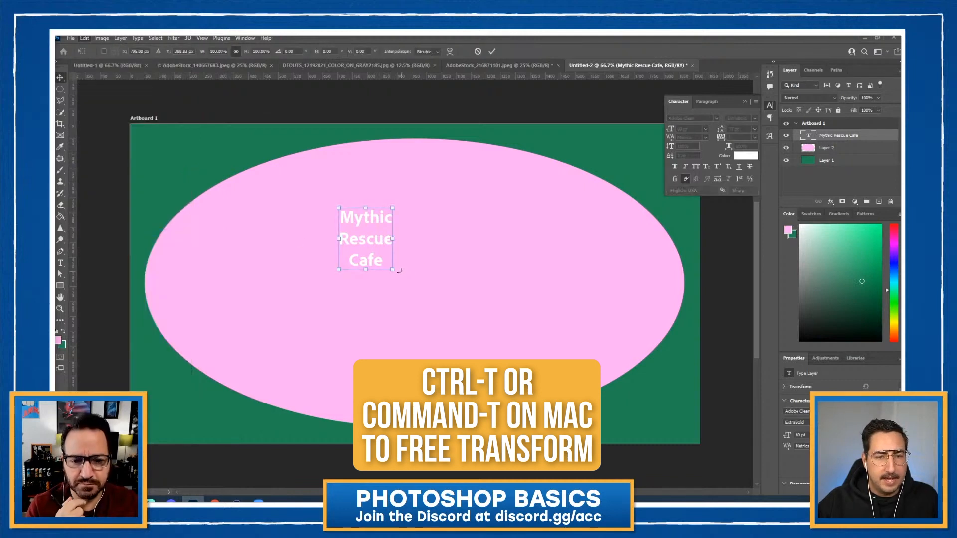
left_click_drag(400, 271, 566, 424)
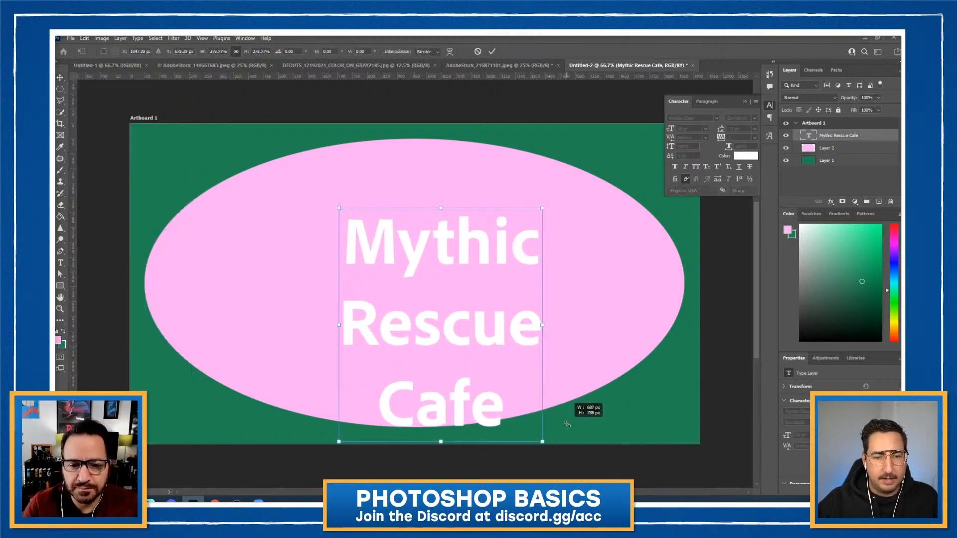
left_click_drag(522, 334, 493, 290)
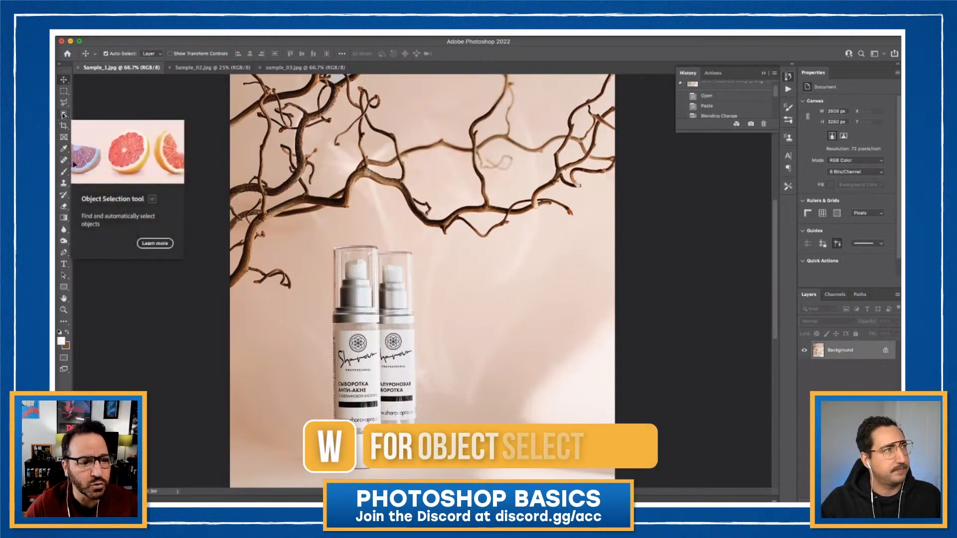
Select the two bottles in the photo by framing them with the Object Selection tool
key("w")
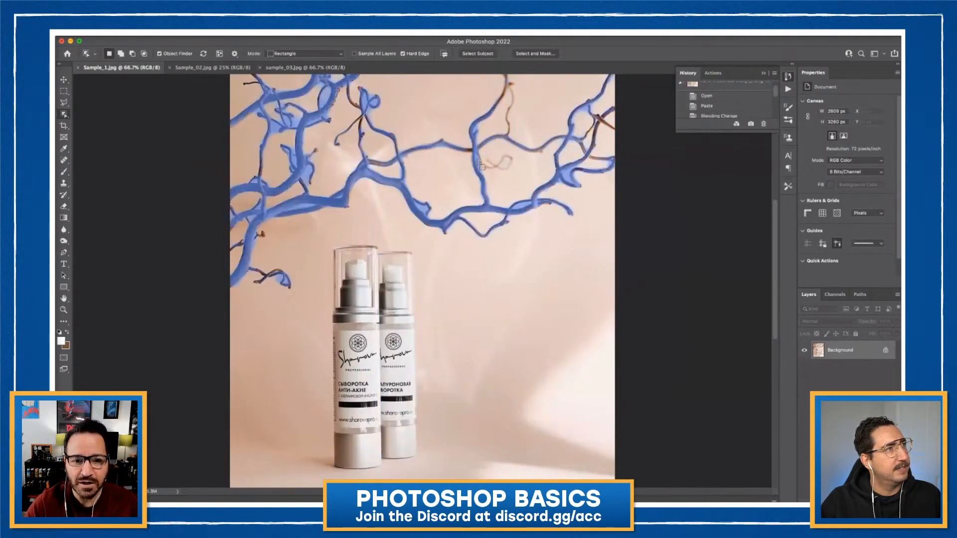
left_click_drag(314, 235, 436, 477)
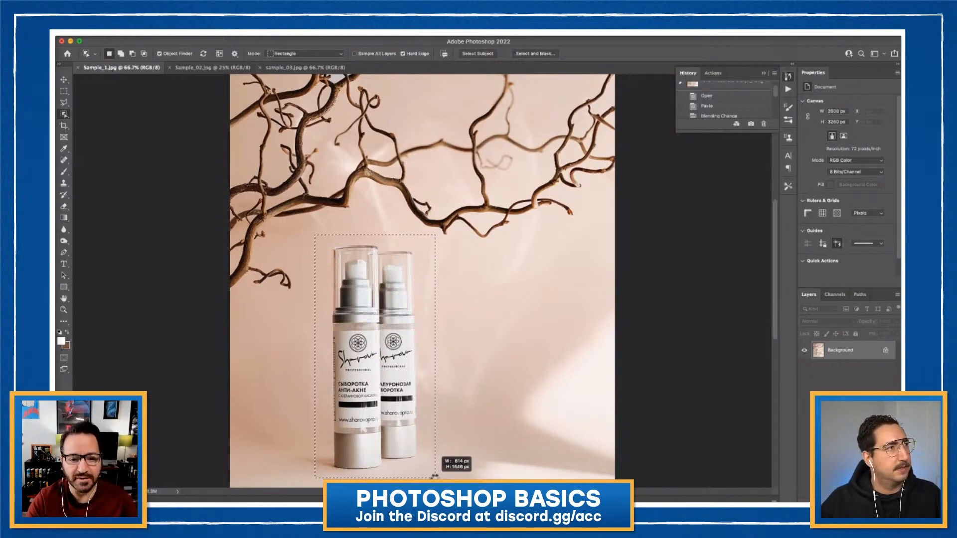
left_click_drag(435, 477, 435, 477)
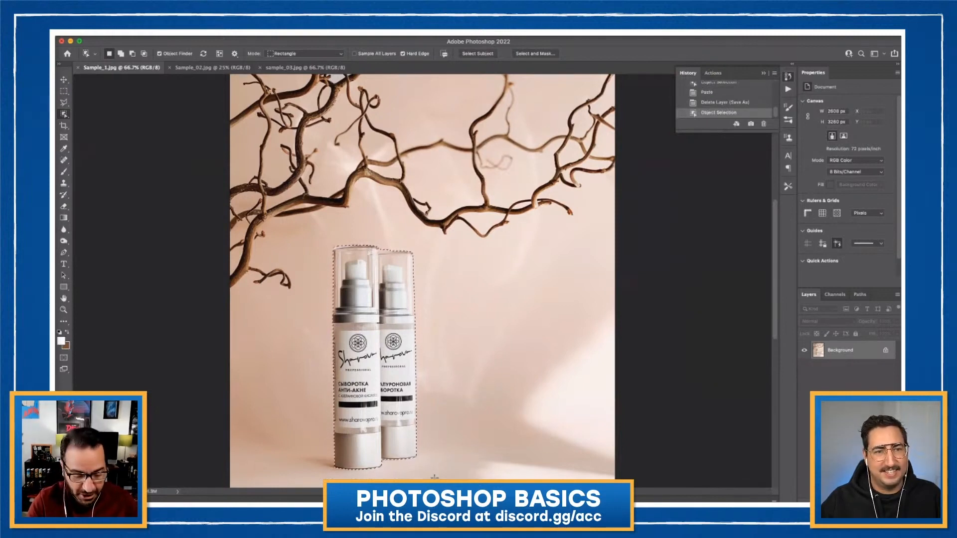
Check the bottle selection by switching the Quick Mask overlay on and off twice
key("q")
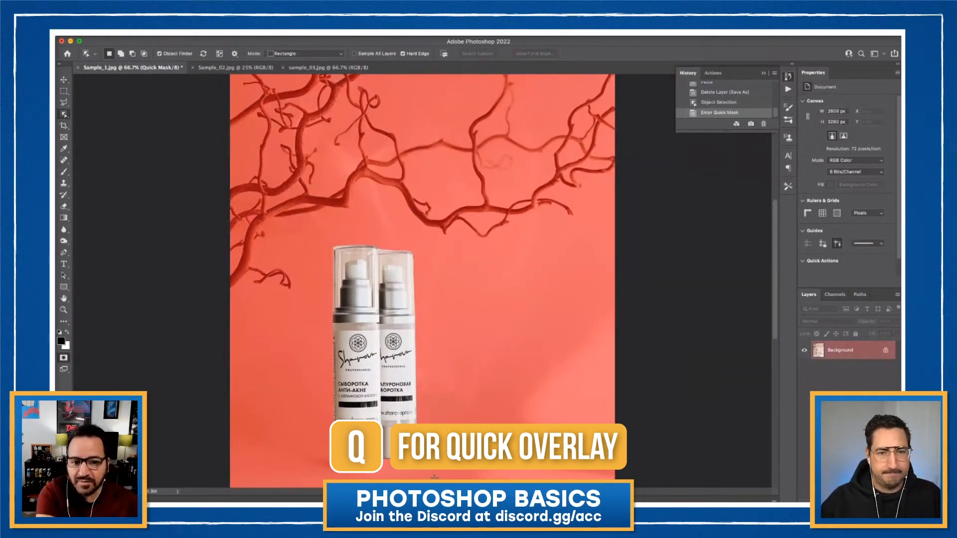
key("q")
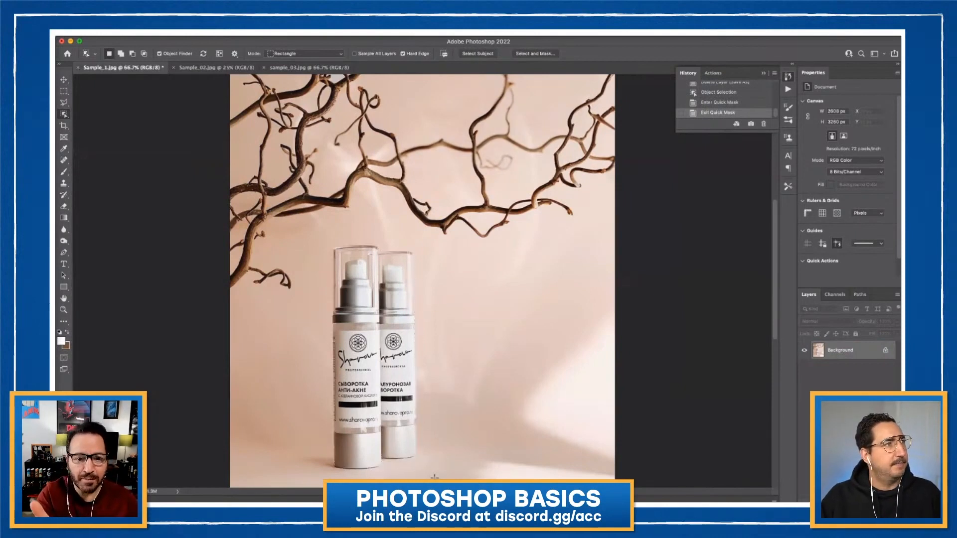
key("q")
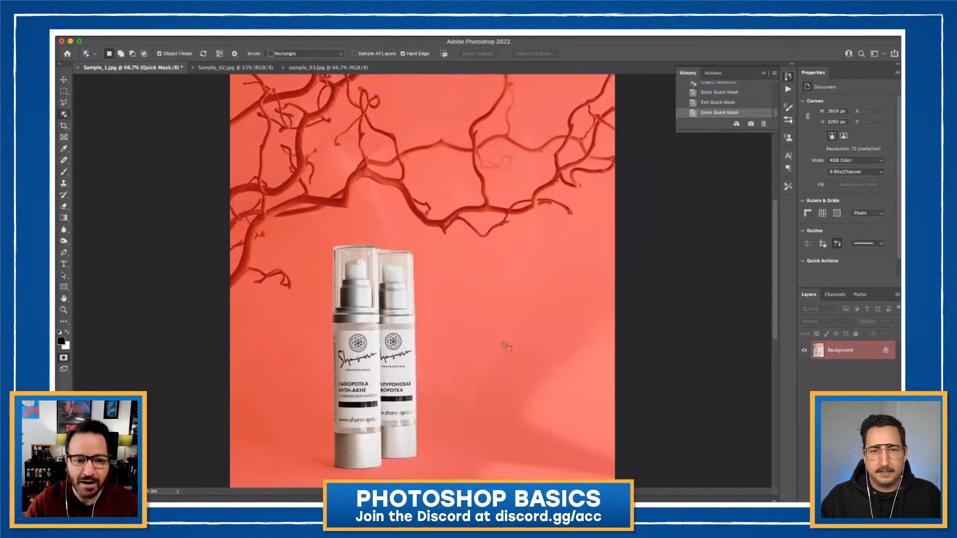
key("q")
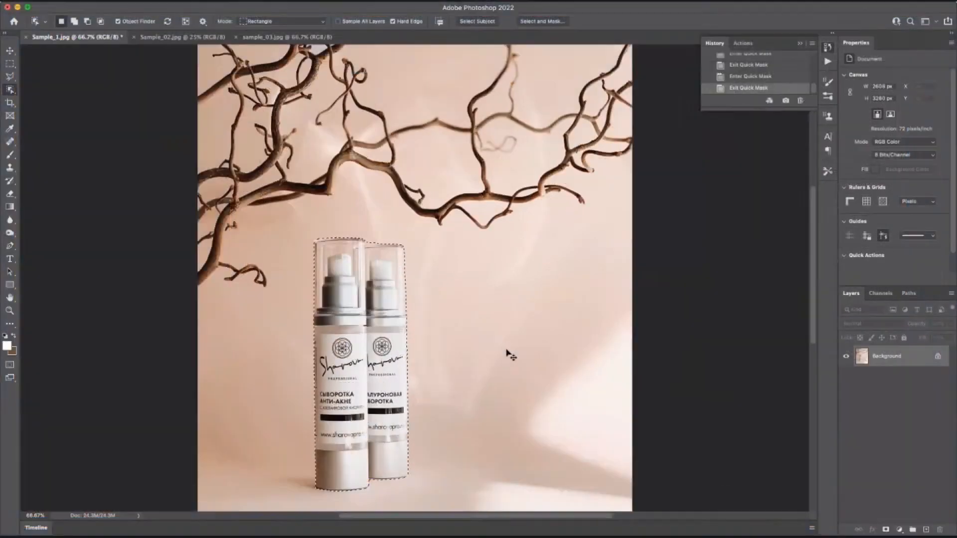
Paste the copied bottles onto a new layer and move them beside the original pair, on its right
key("super+v")
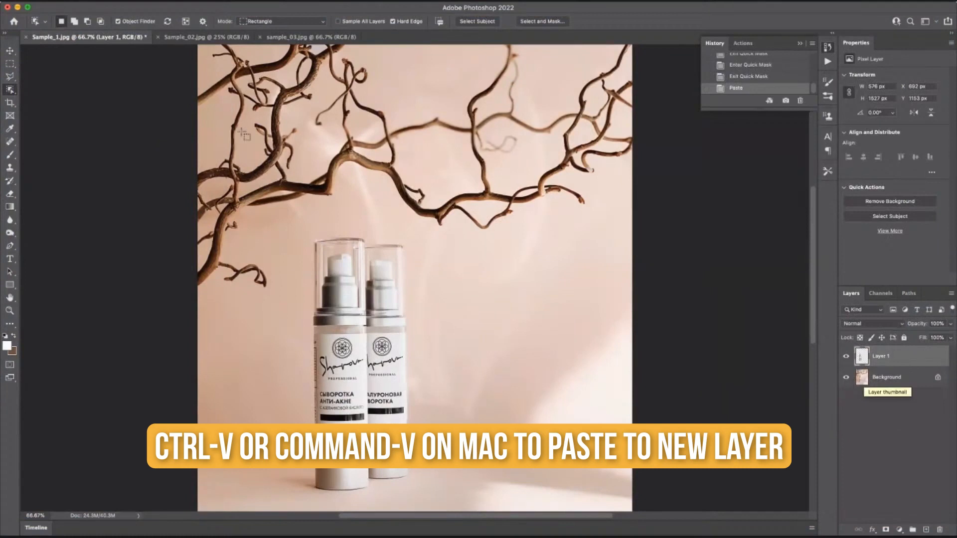
left_click(9, 52)
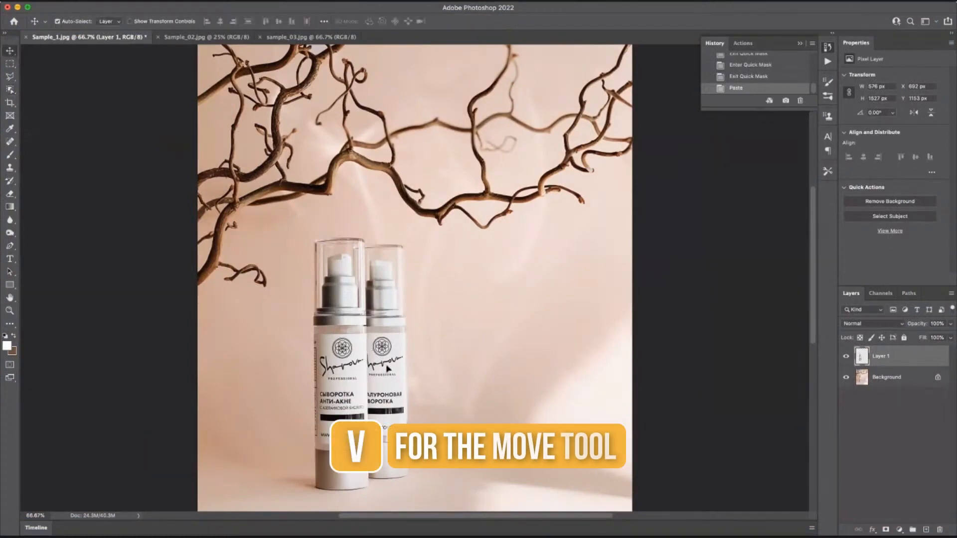
left_click_drag(388, 366, 493, 351)
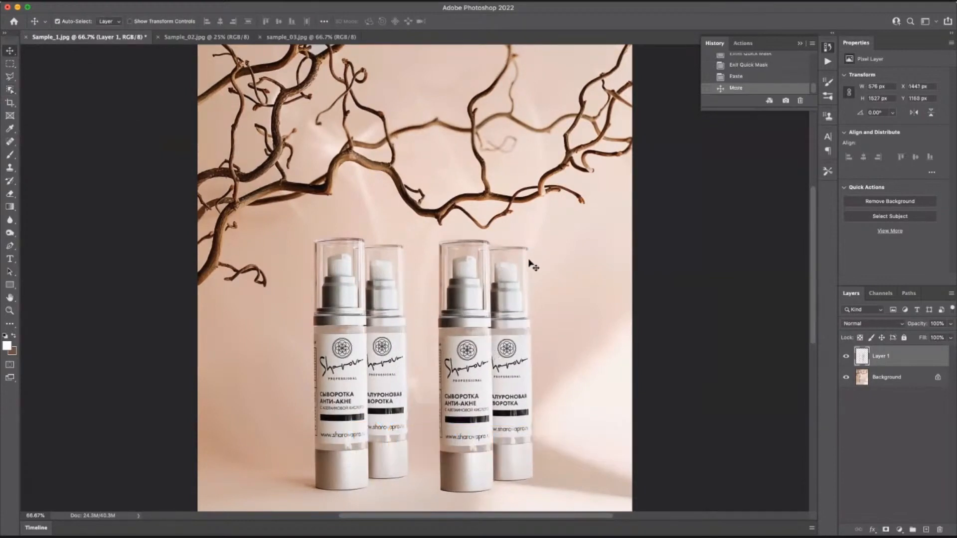
Enlarge the duplicated bottles to about 111% with Free Transform, shift them slightly left and apply the transformation
key("ctrl+t")
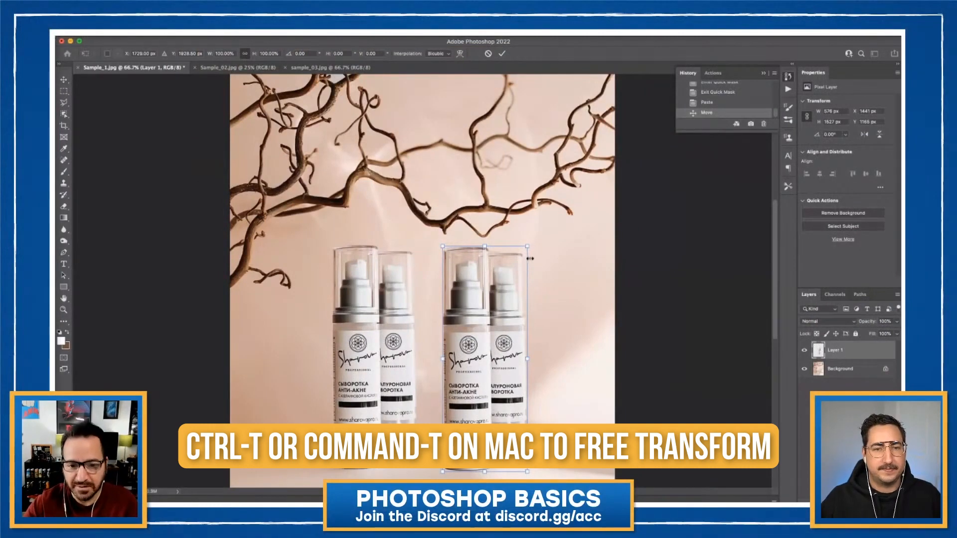
left_click_drag(527, 247, 533, 232)
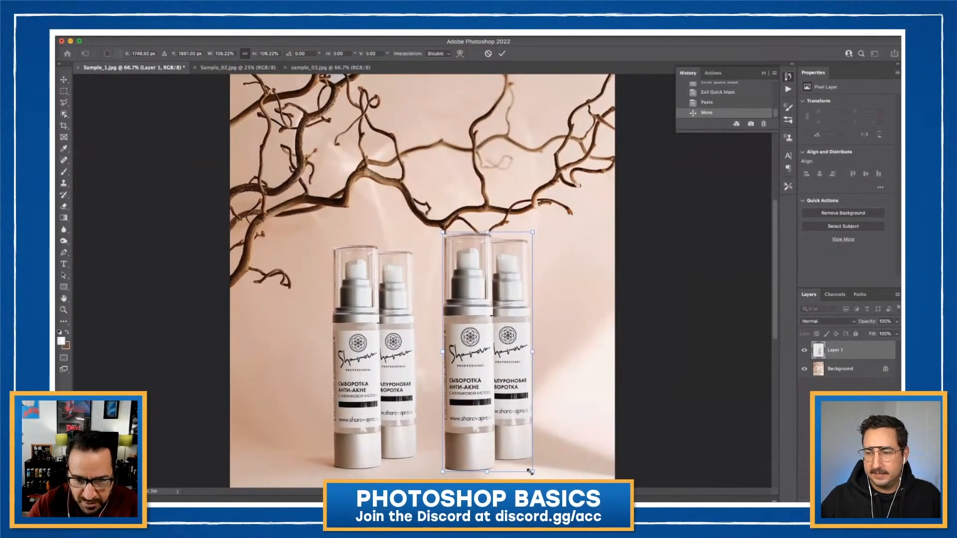
left_click_drag(529, 471, 536, 479)
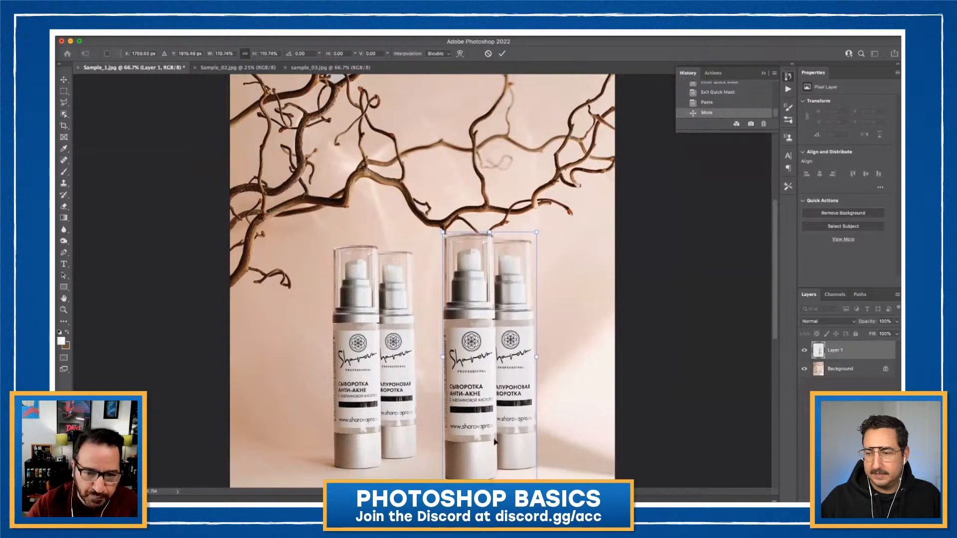
left_click_drag(494, 441, 489, 440)
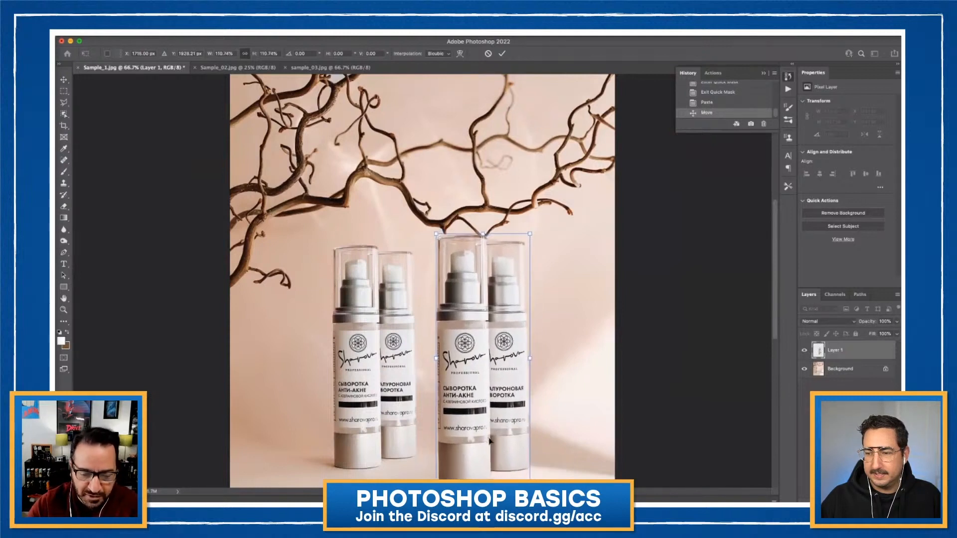
key("Return")
key("super+minus")
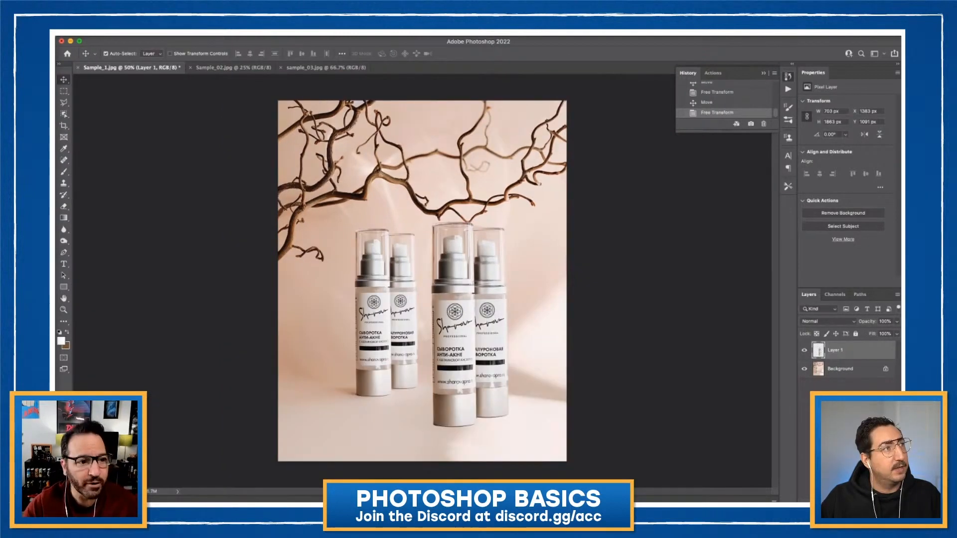
Select the branches on the Background layer with the Object Selection tool and copy them onto a new layer
left_click(62, 115)
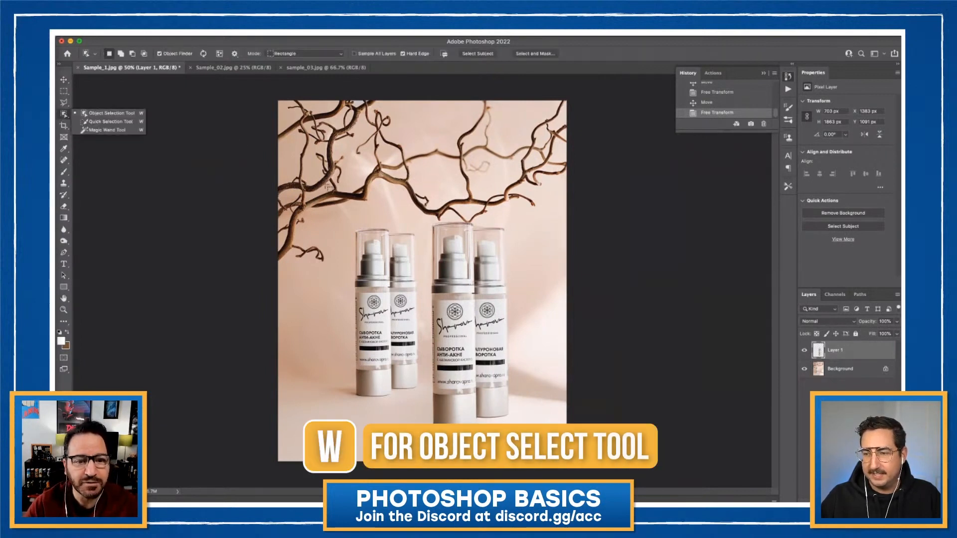
left_click(857, 371)
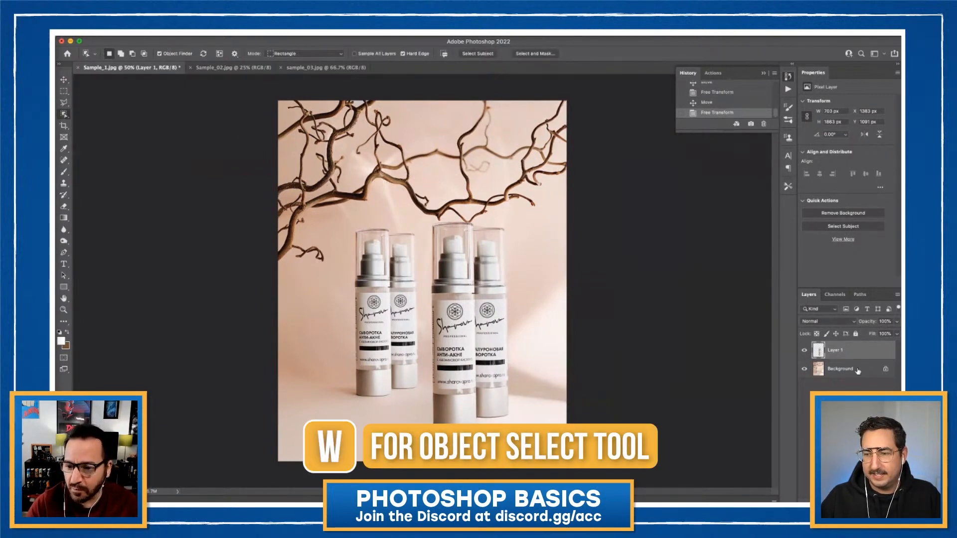
left_click(857, 369)
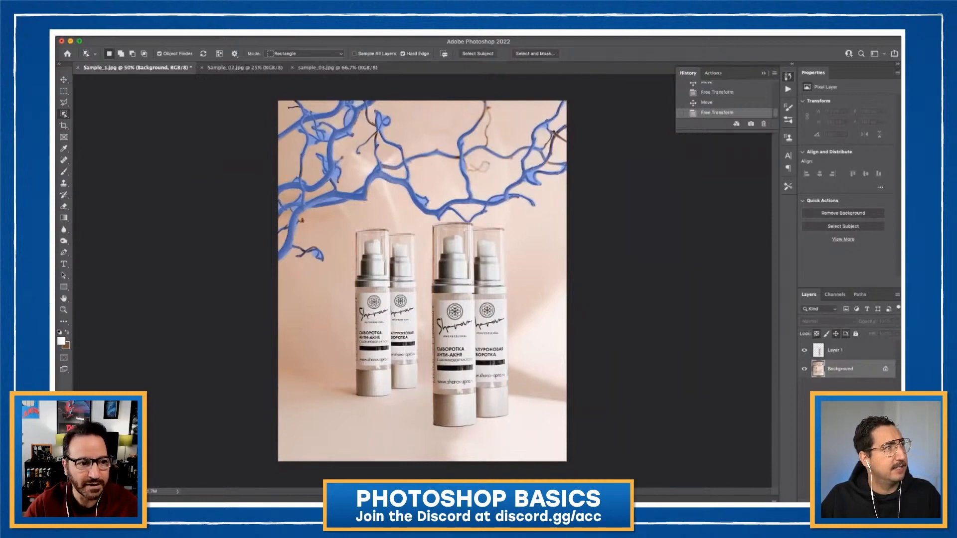
left_click(368, 191)
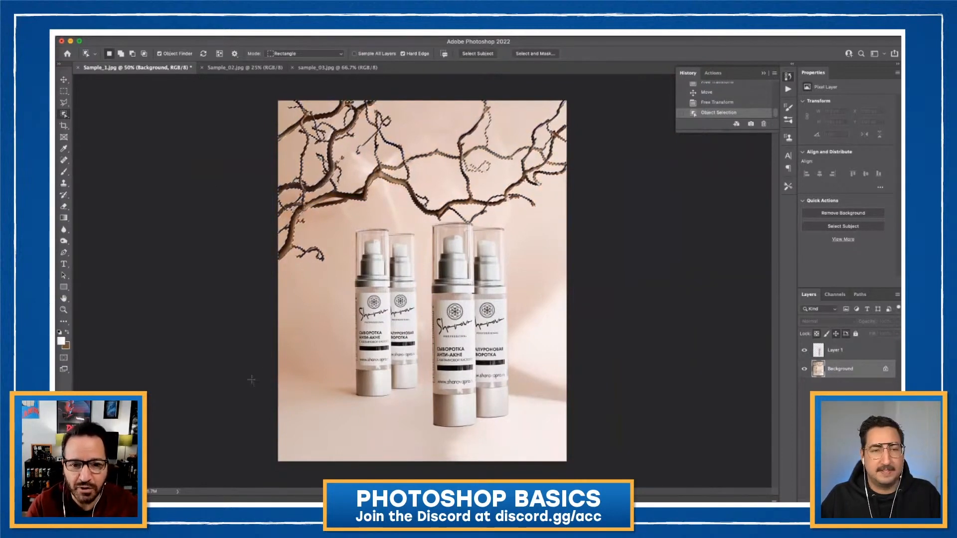
key("super+equal")
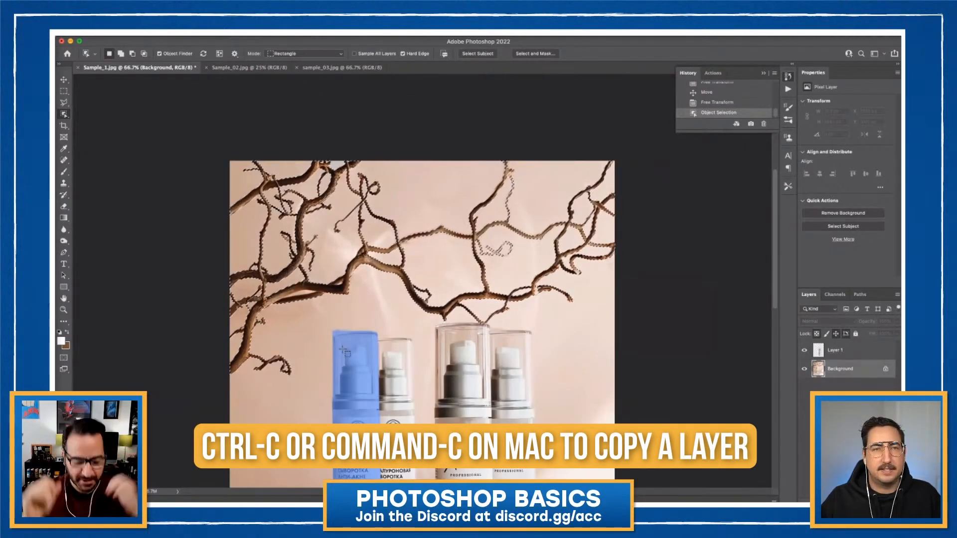
key("super+v")
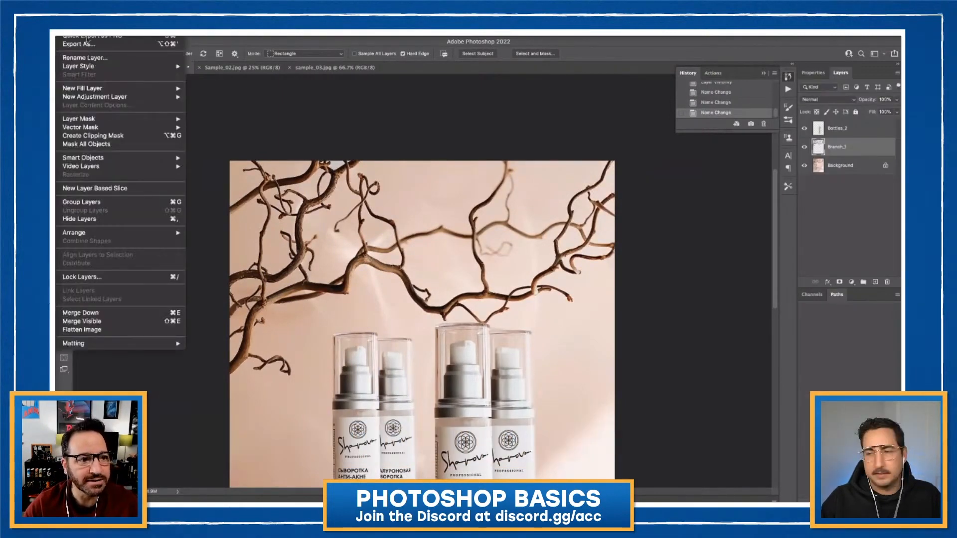
Add a drop shadow to the Branch_1 layer with 22% opacity, 77° angle, 17 px distance, 17% spread and 38 px size
mouse_move(100, 67)
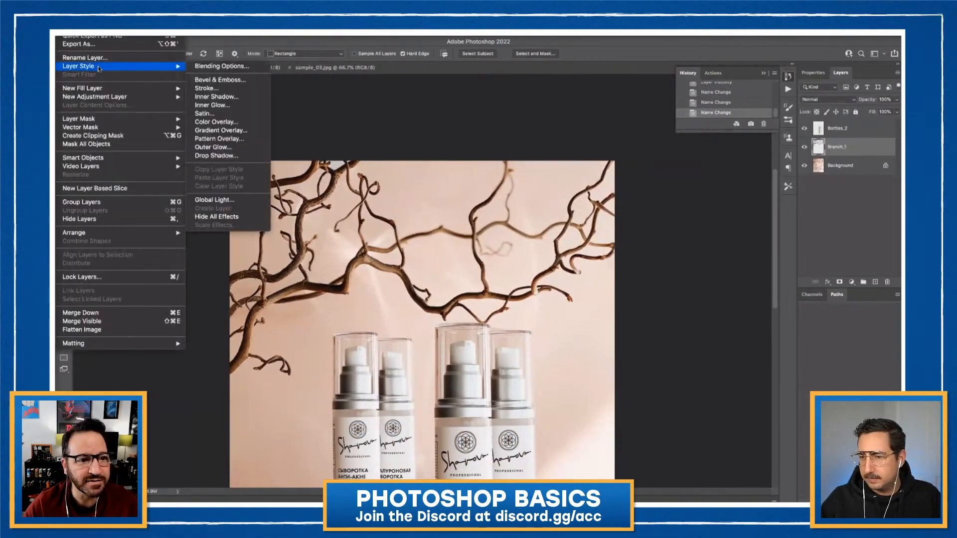
left_click(232, 156)
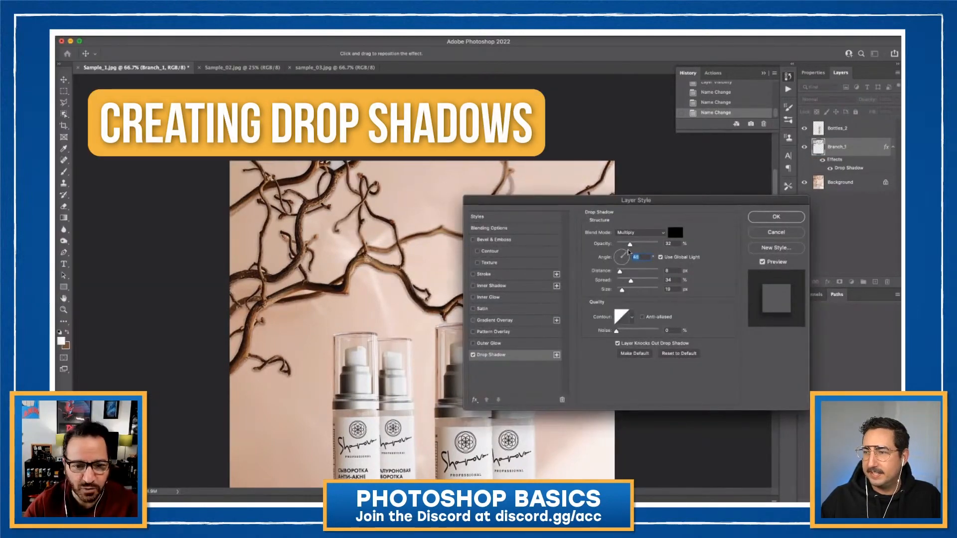
left_click_drag(627, 251, 623, 281)
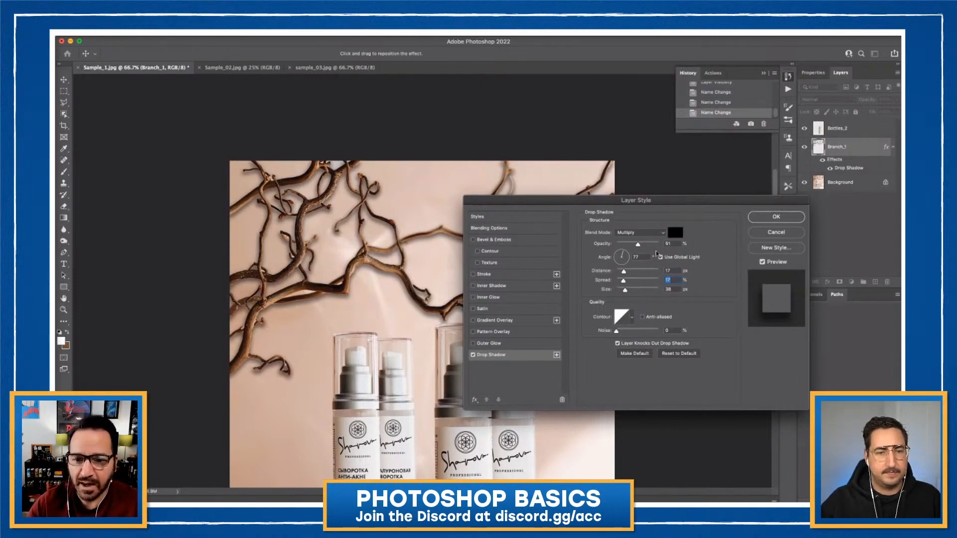
left_click_drag(639, 246, 633, 245)
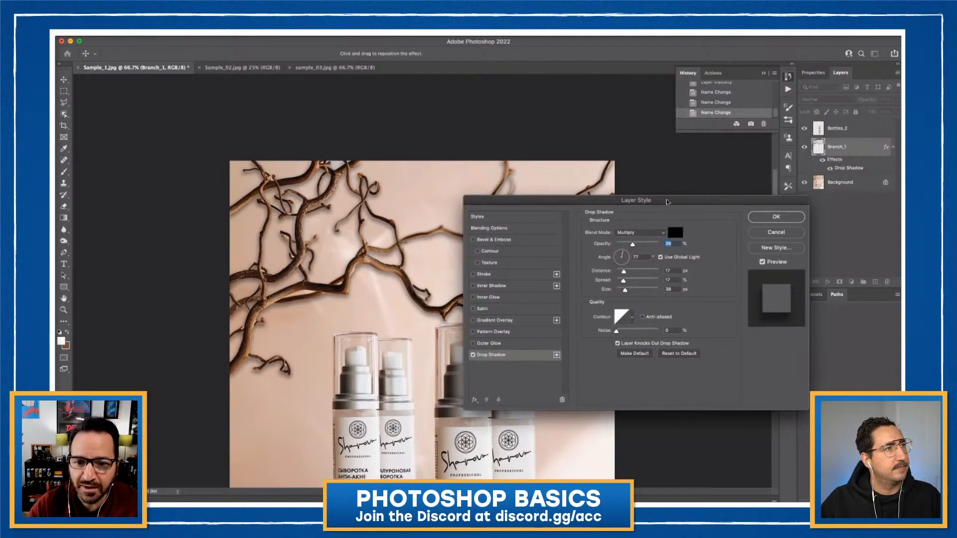
left_click_drag(664, 203, 720, 194)
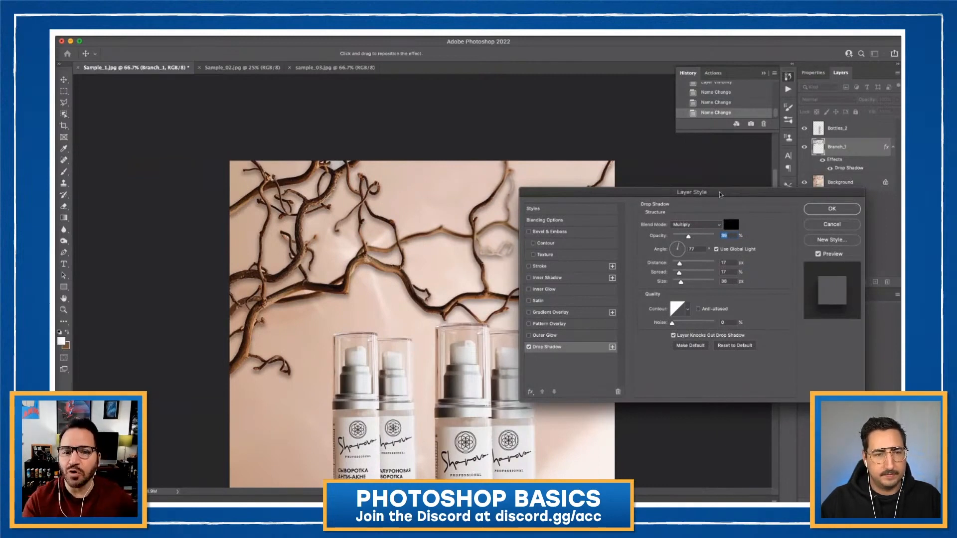
left_click(681, 238)
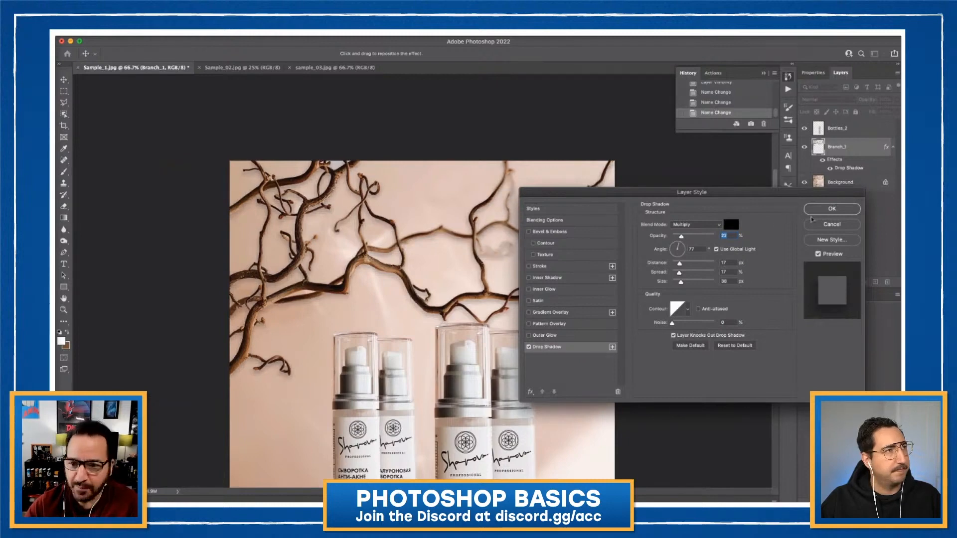
left_click(832, 209)
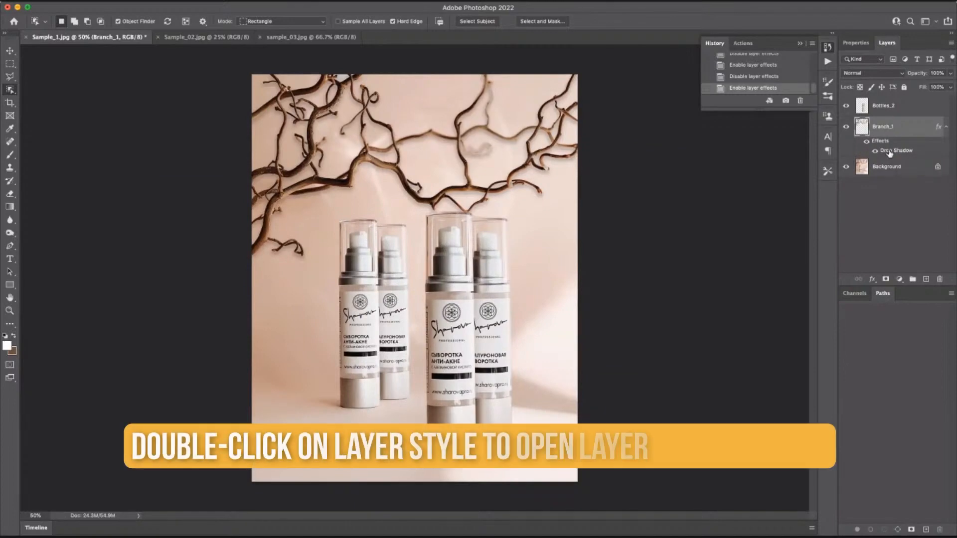
Review the drop shadow settings of the Branch_1 layer and close them
double_click(890, 151)
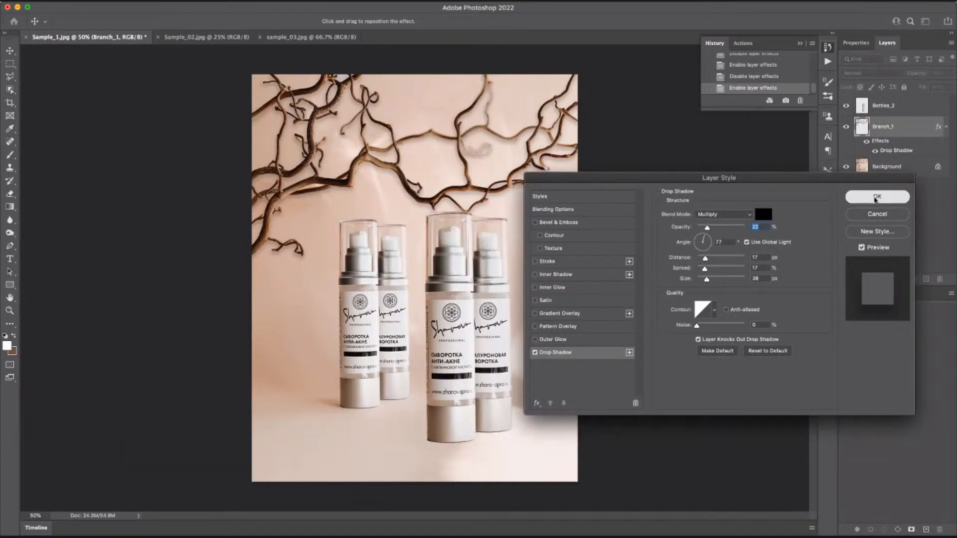
left_click(876, 198)
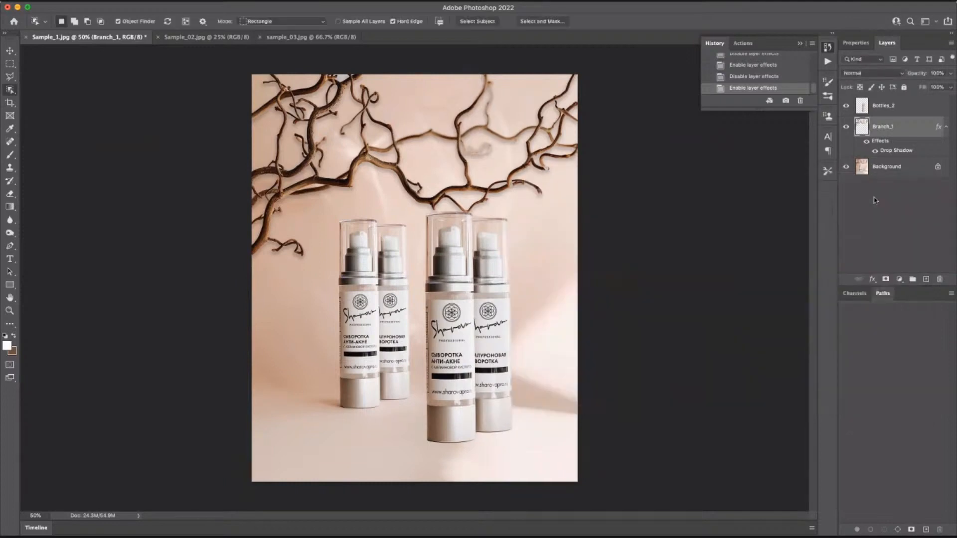